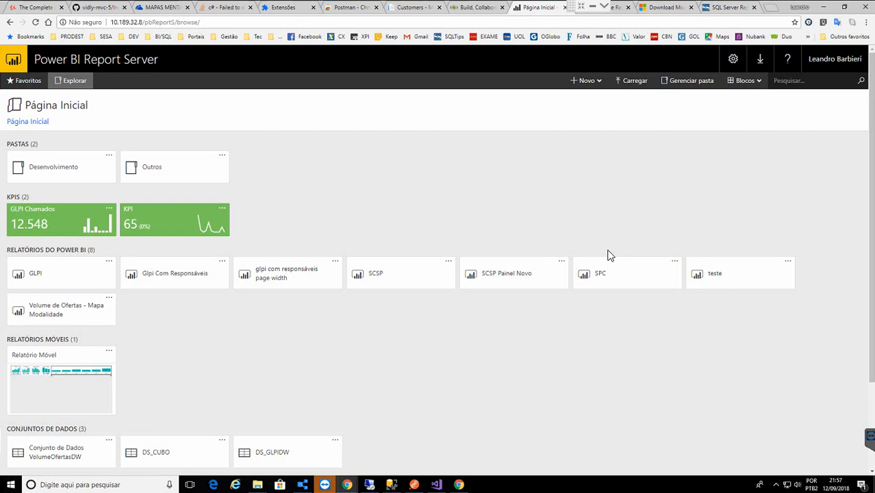
- Switch to the Microsoft download page for Power BI Report Server August 2018
left_click(668, 8)
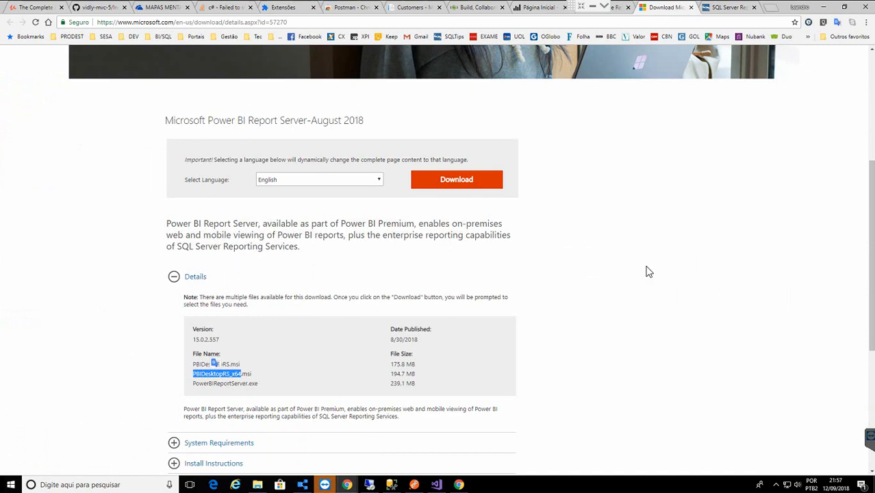
- Review the PowerBIReportServer and PBIDesktopRS_x64 installer files, then switch to the product page
scroll(647, 269, "up", 3)
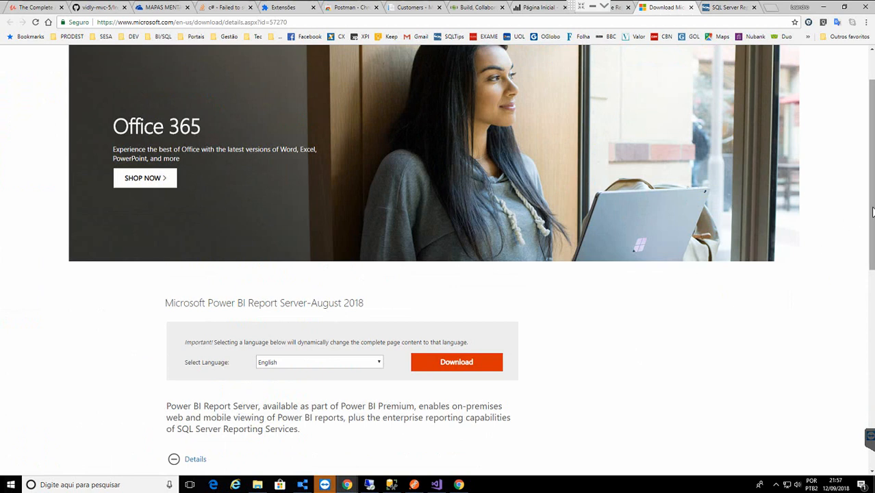
left_click_drag(872, 212, 866, 168)
scroll(867, 173, "down", 3)
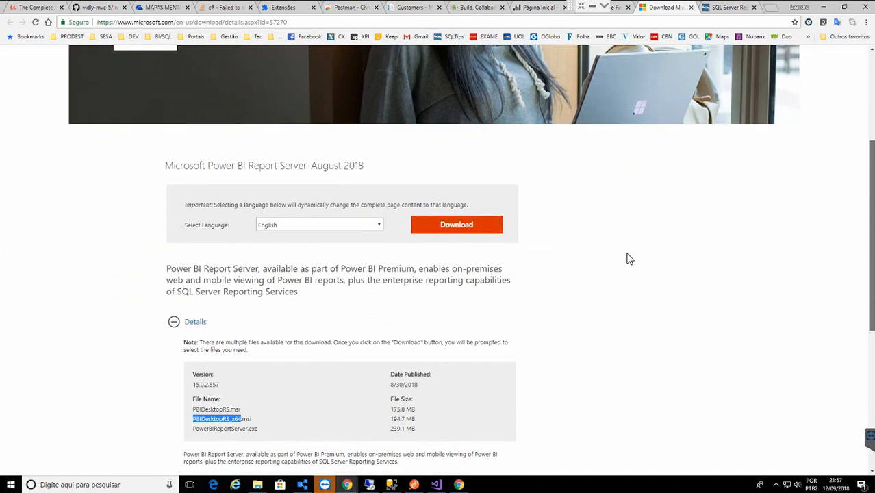
scroll(735, 277, "down", 1)
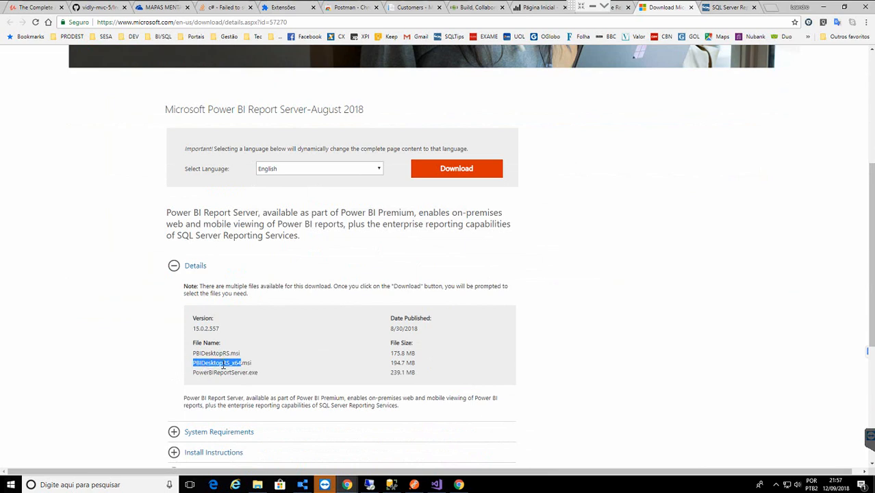
double_click(221, 371)
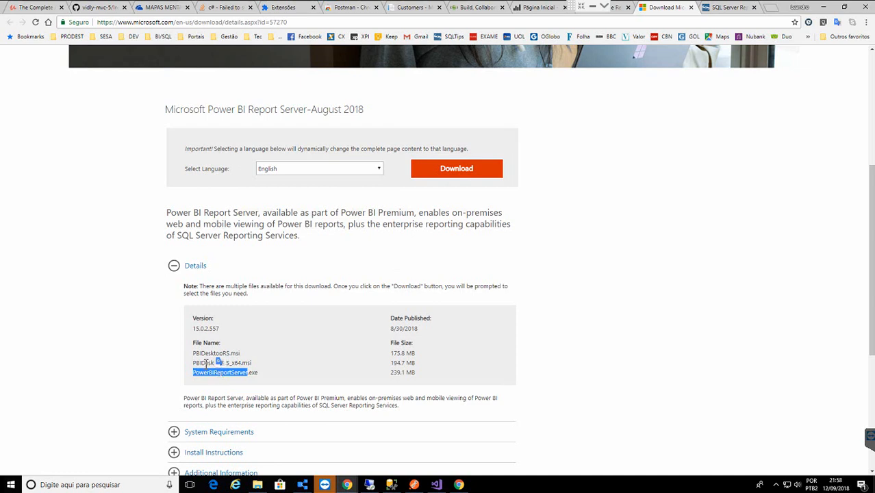
double_click(205, 363)
left_click(616, 9)
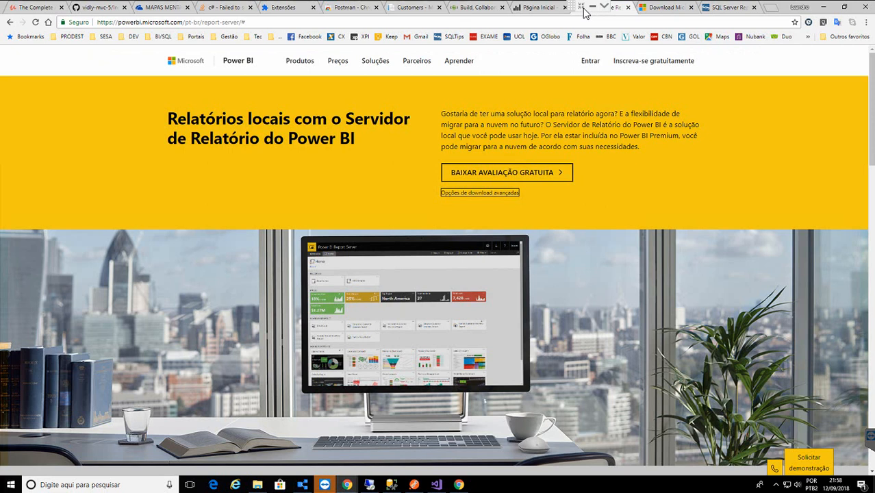
- Return to the Report Server portal home page on the Página Inicial tab
left_click(543, 10)
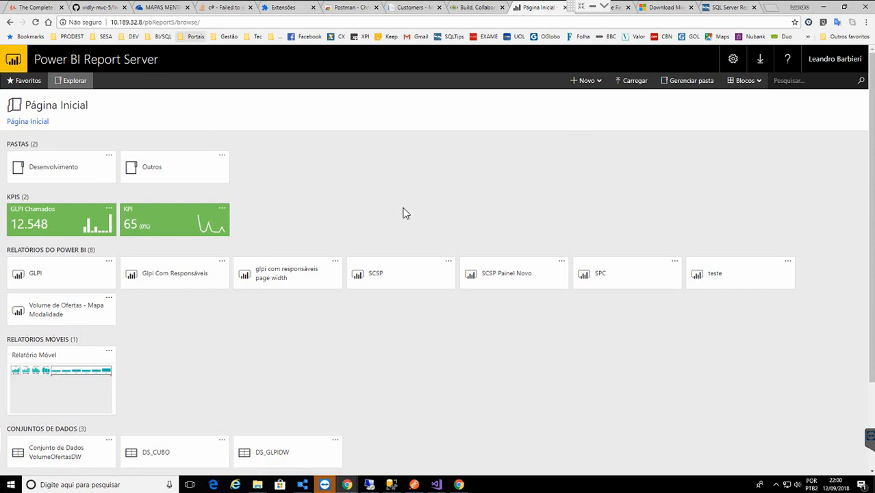
- Review the security permissions of the home folder and the Outros folder
left_click(687, 82)
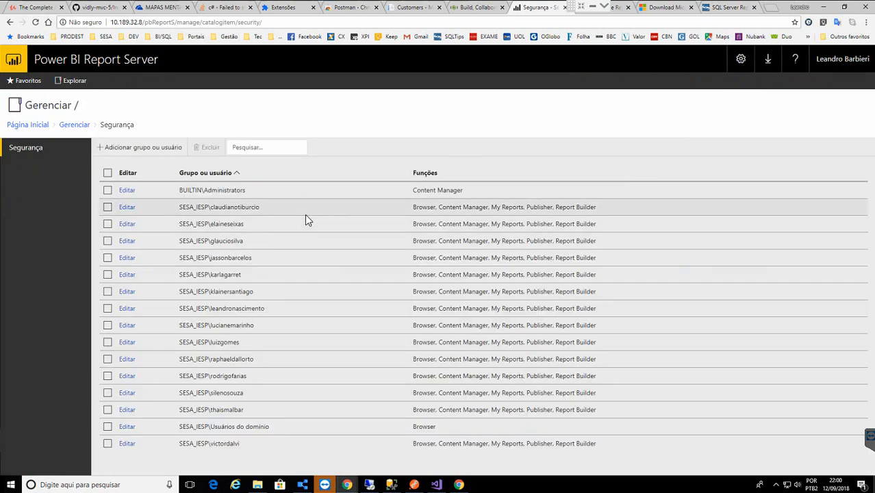
left_click(31, 125)
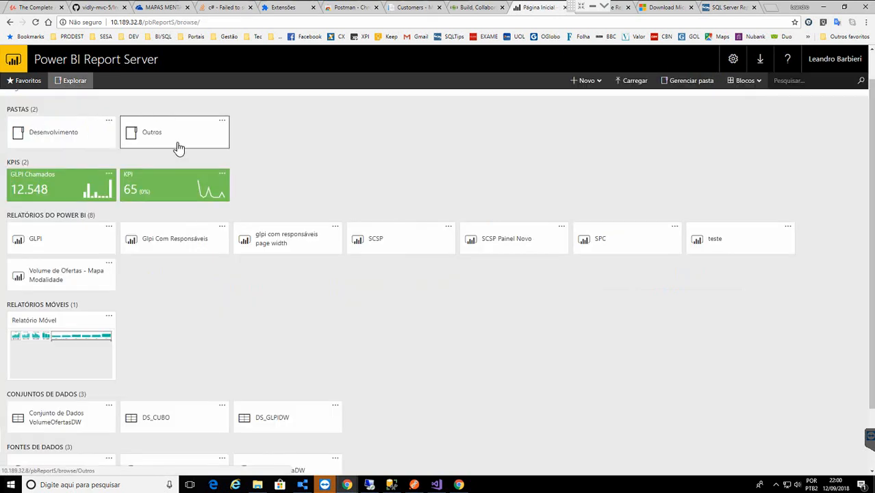
left_click(221, 121)
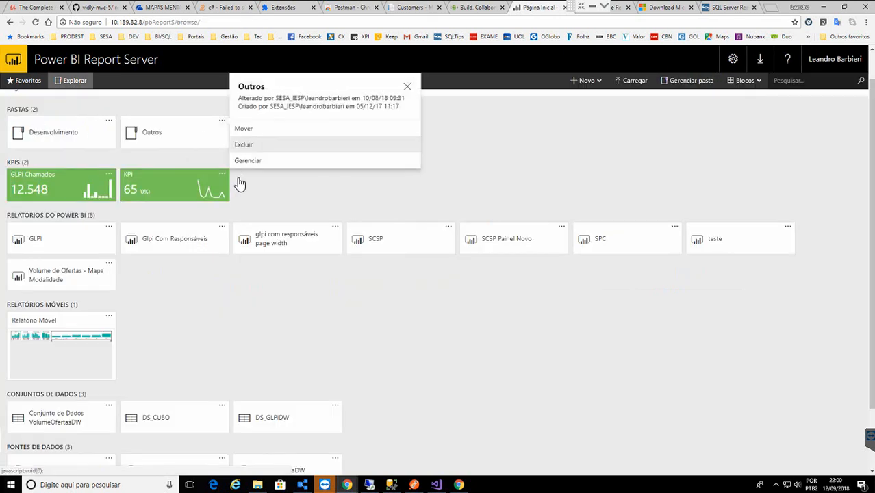
left_click(292, 164)
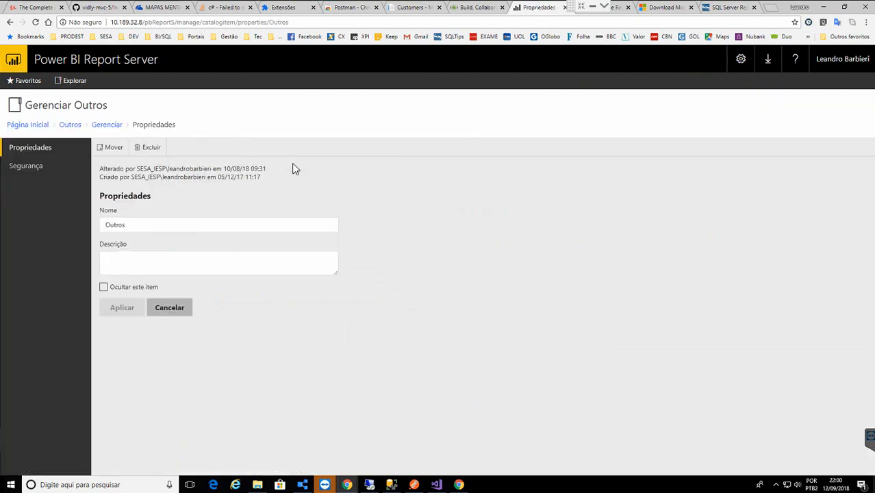
left_click(31, 167)
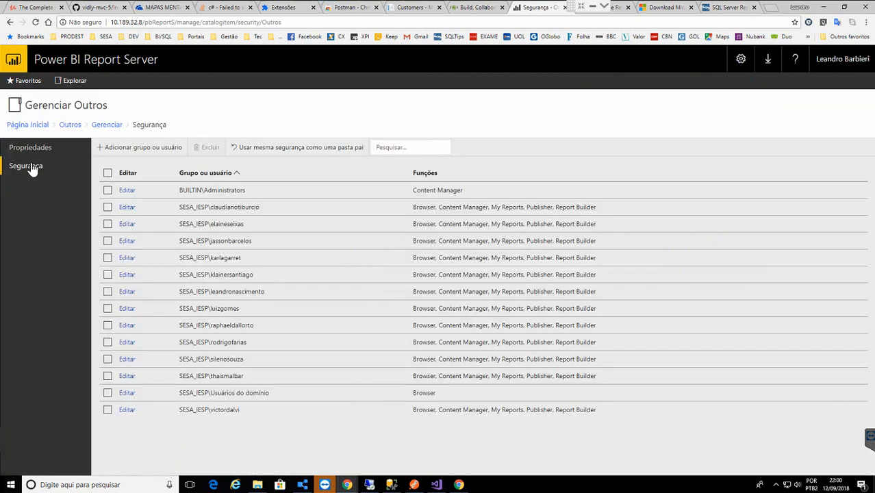
left_click(28, 125)
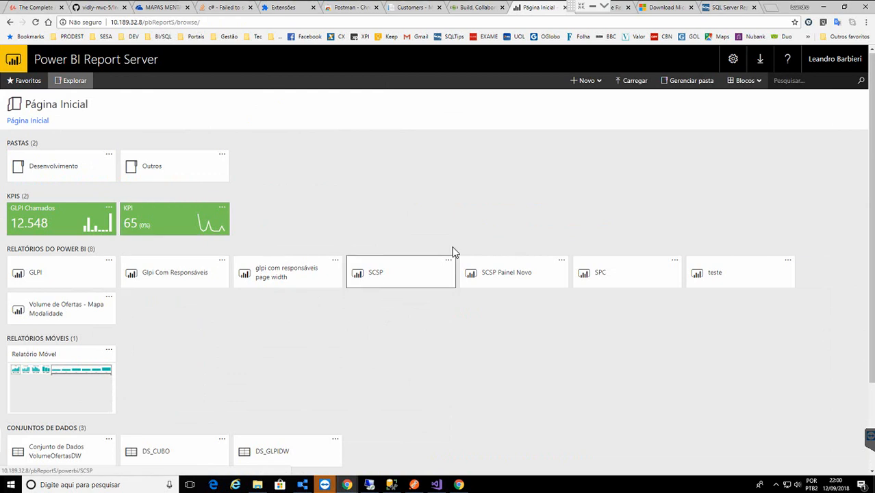
- Review the teste report's security permissions, then show the Novo item types
left_click(788, 261)
left_click(691, 337)
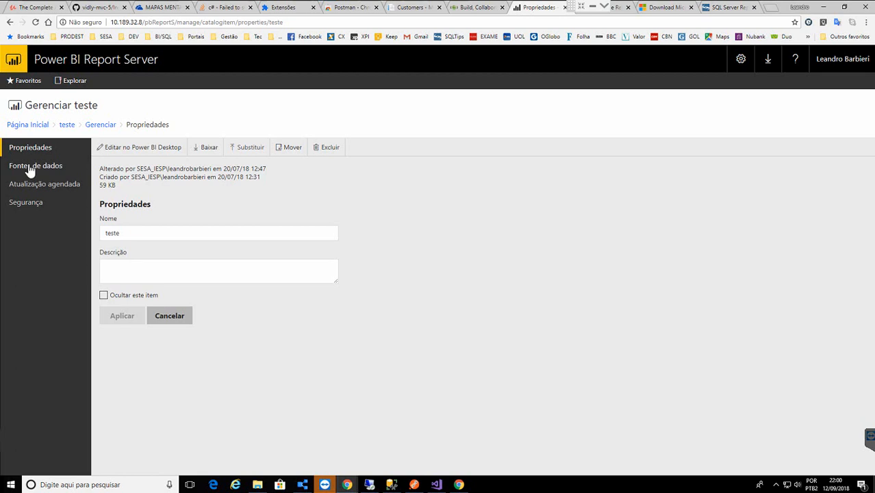
left_click(24, 205)
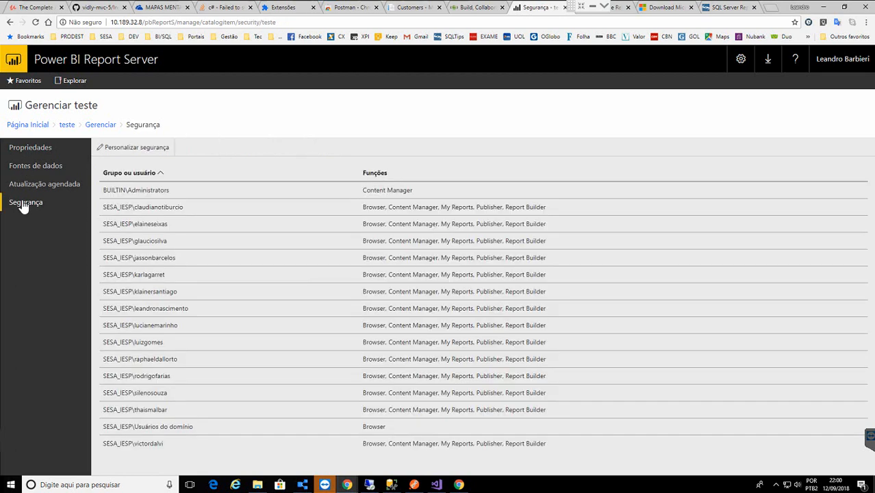
left_click(32, 131)
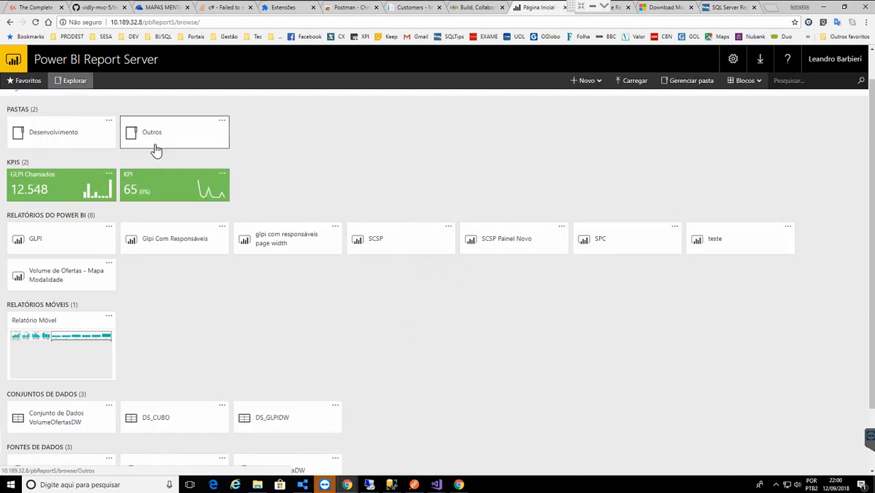
left_click(587, 81)
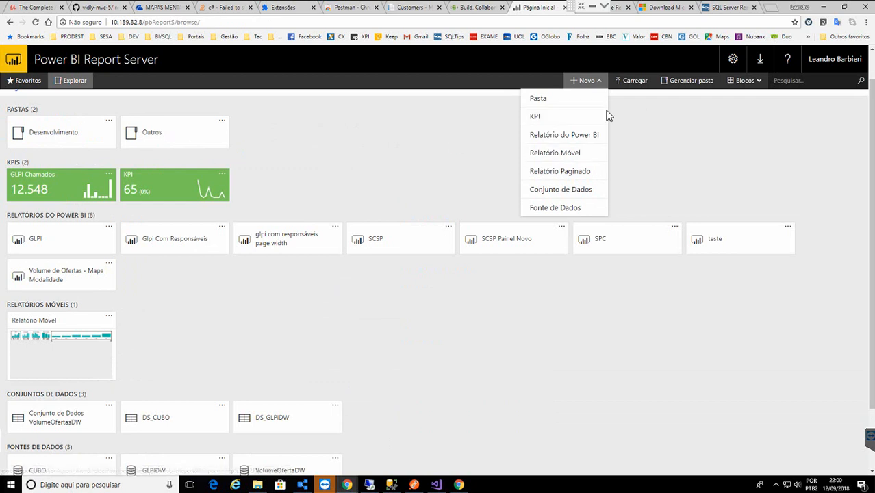
- Open the KPI item's Gerenciar settings page, then go back to Página Inicial
left_click(223, 176)
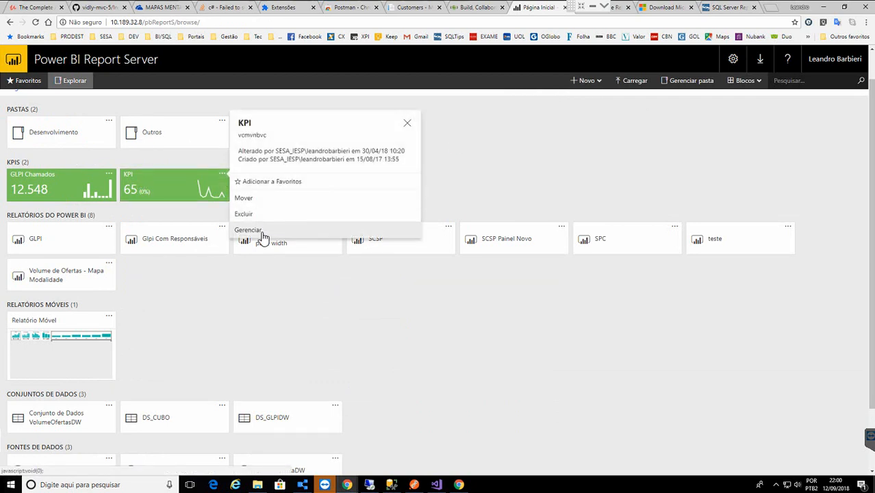
left_click(262, 232)
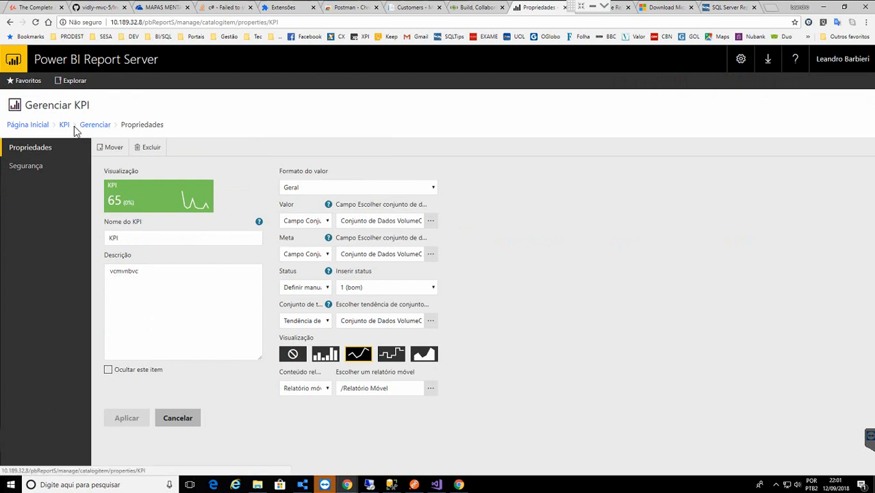
left_click(42, 128)
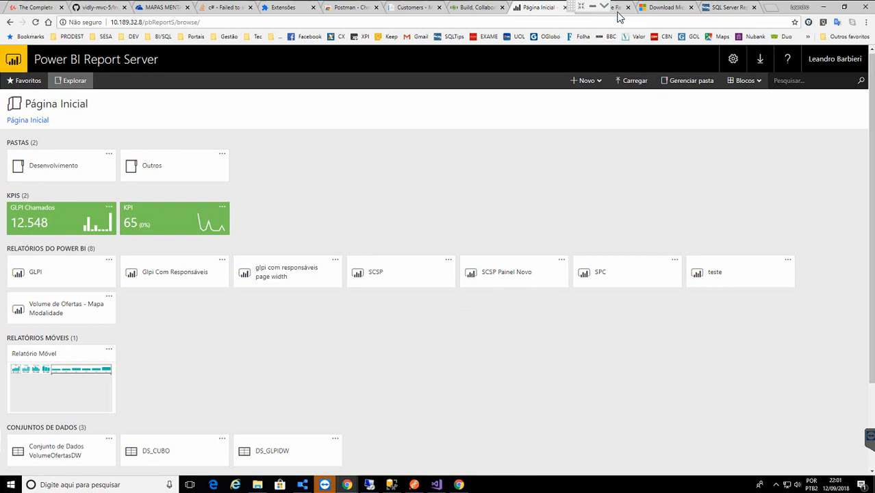
- Bring up the SwaggerHub PBIRS API docs at the PowerBIReports section
left_click(617, 14)
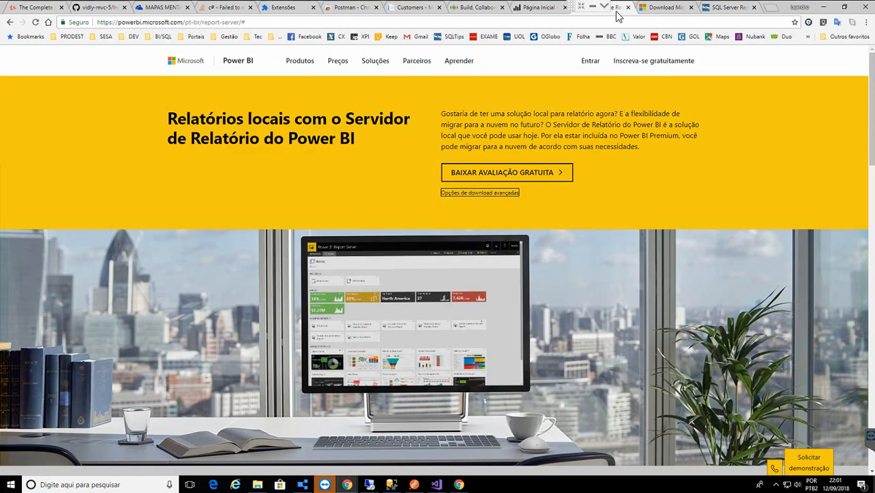
left_click(536, 9)
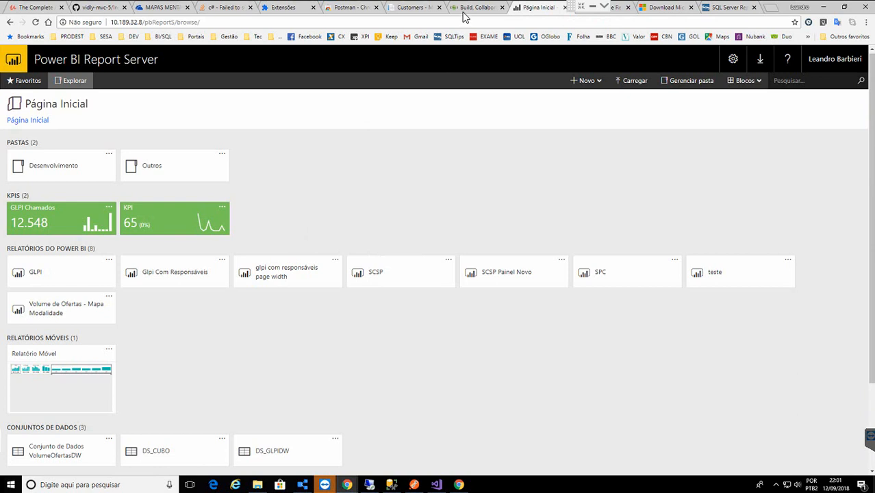
left_click(463, 9)
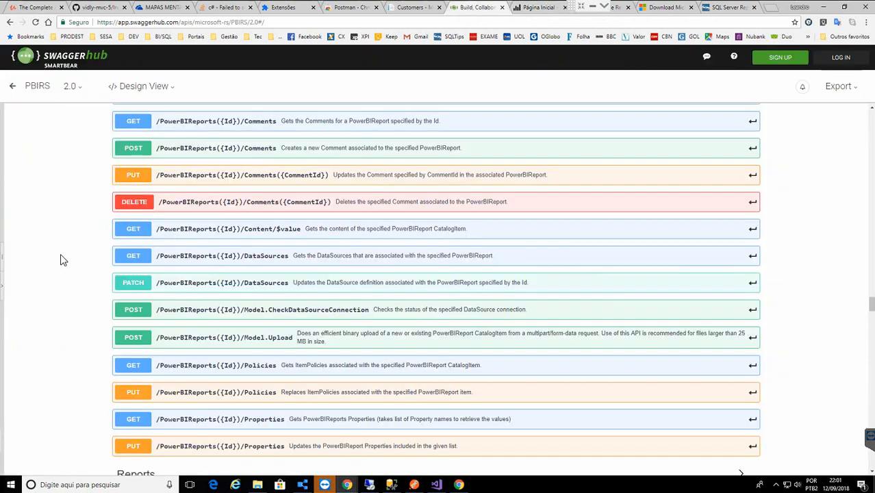
scroll(60, 255, "up", 3)
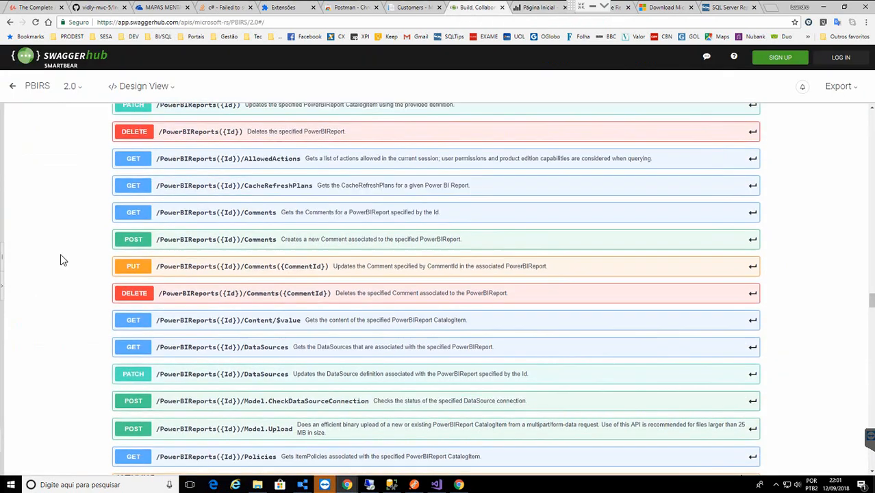
scroll(61, 255, "up", 3)
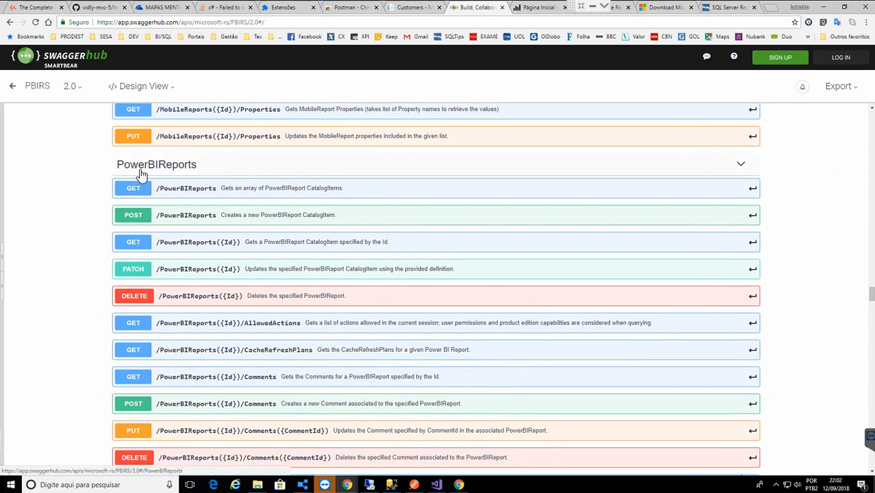
- Expand GET /PowerBIReports, read its example JSON response, then collapse it
left_click(218, 189)
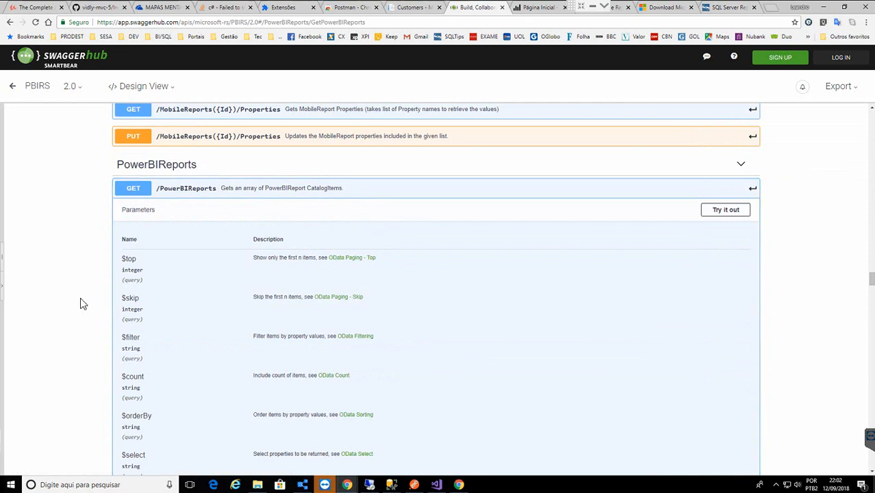
scroll(80, 297, "down", 2)
scroll(80, 302, "down", 5)
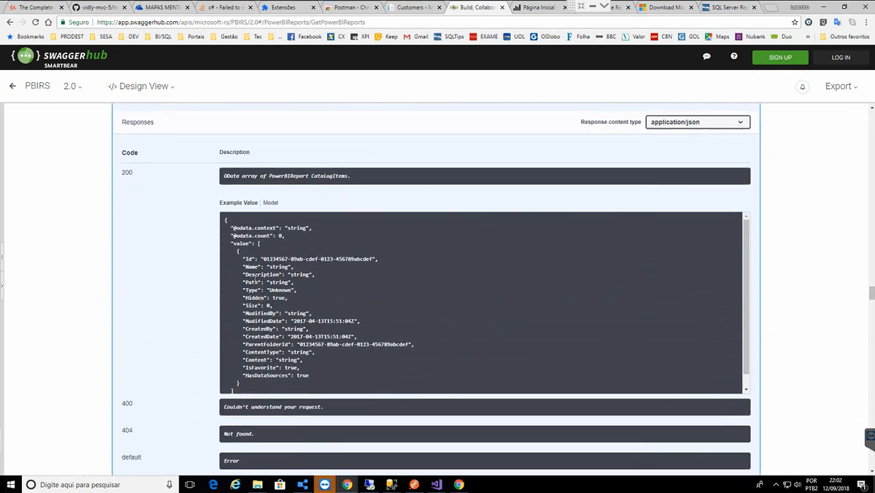
left_click_drag(310, 371, 228, 259)
left_click(31, 215)
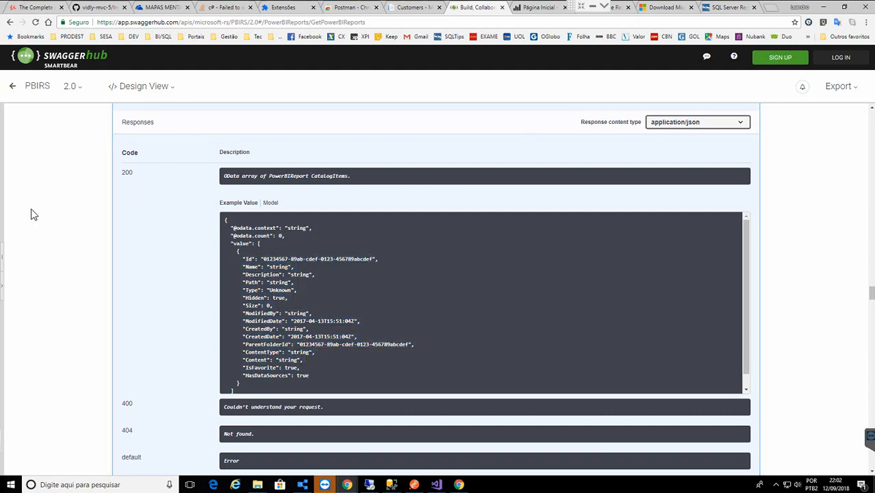
scroll(34, 215, "up", 1)
scroll(31, 215, "up", 5)
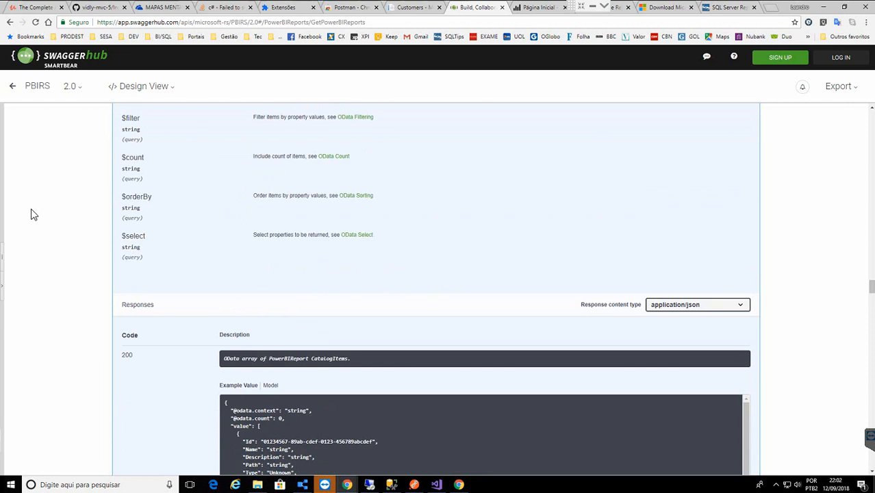
scroll(31, 214, "up", 2)
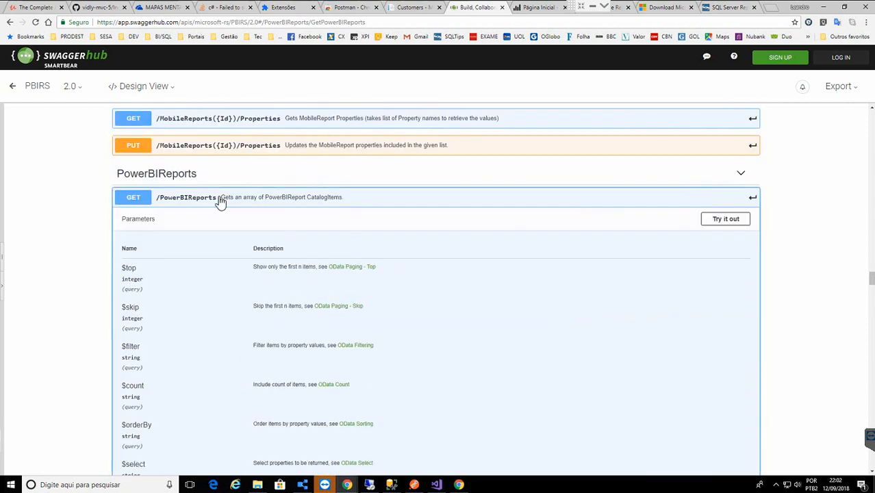
left_click(162, 198)
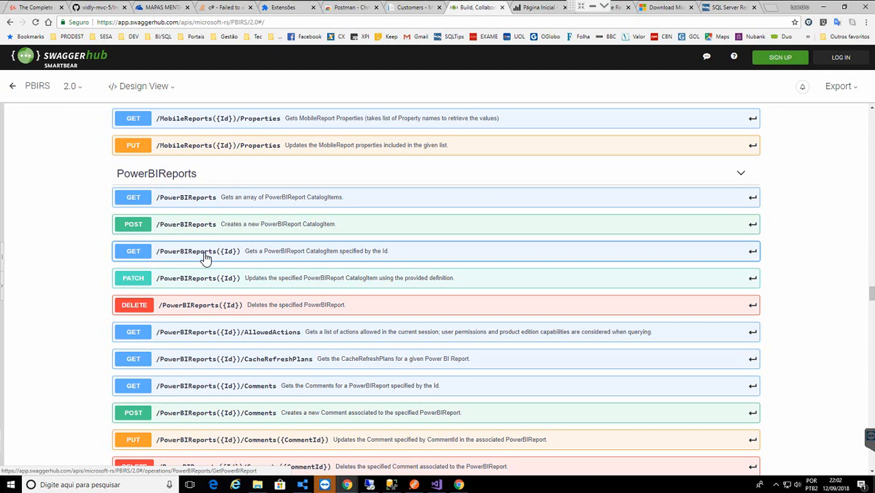
- Load the full Power BI reports list from api/v2.0/Powerbireports in the Report Server tab
left_click(528, 9)
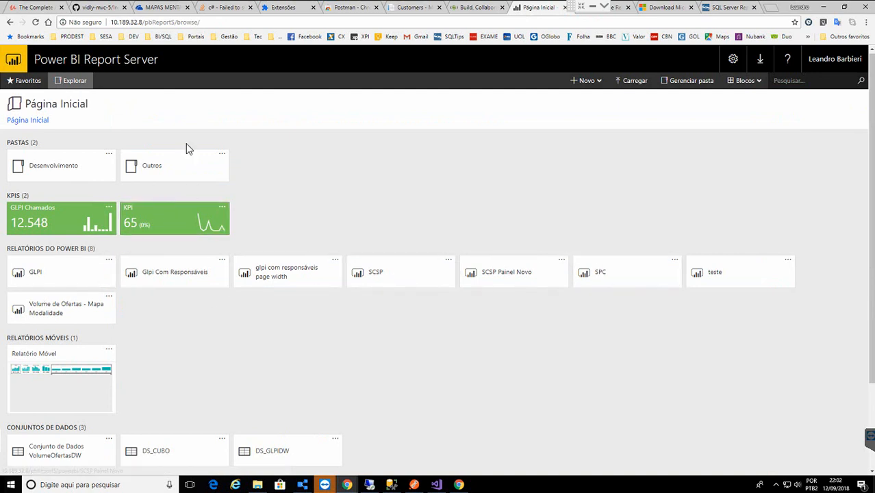
double_click(188, 22)
type("/")
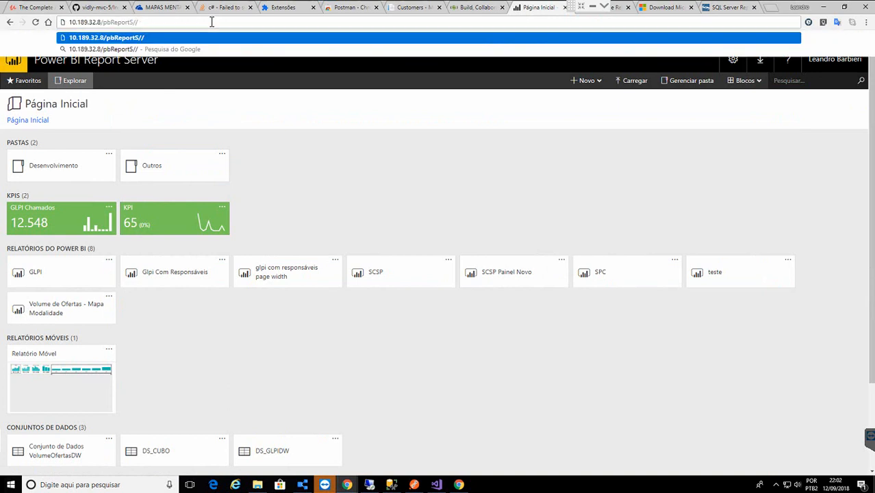
key("BackSpace")
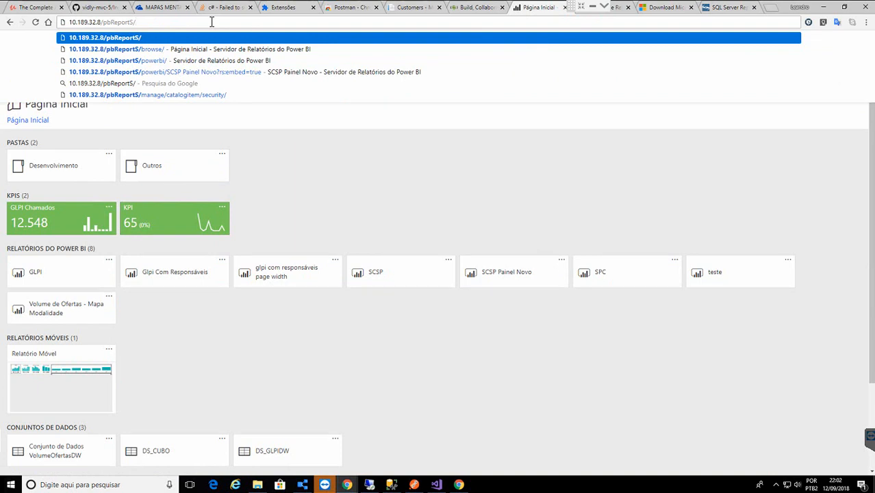
type("ap")
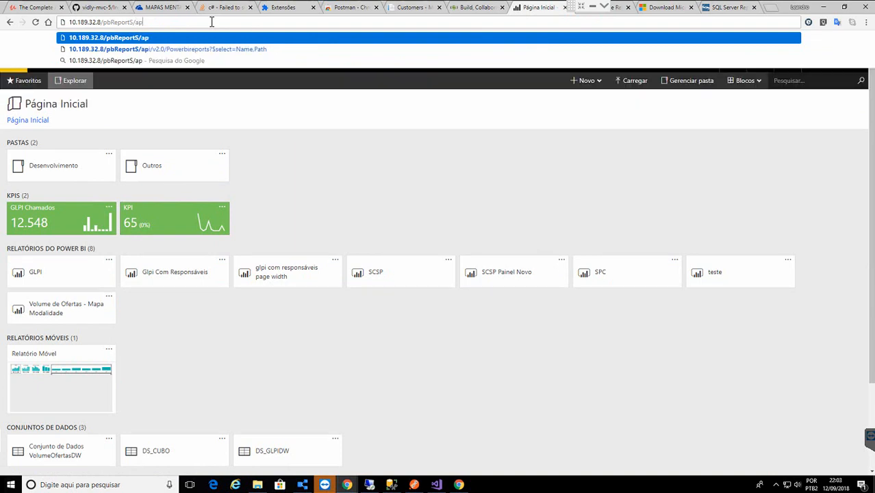
key("Down")
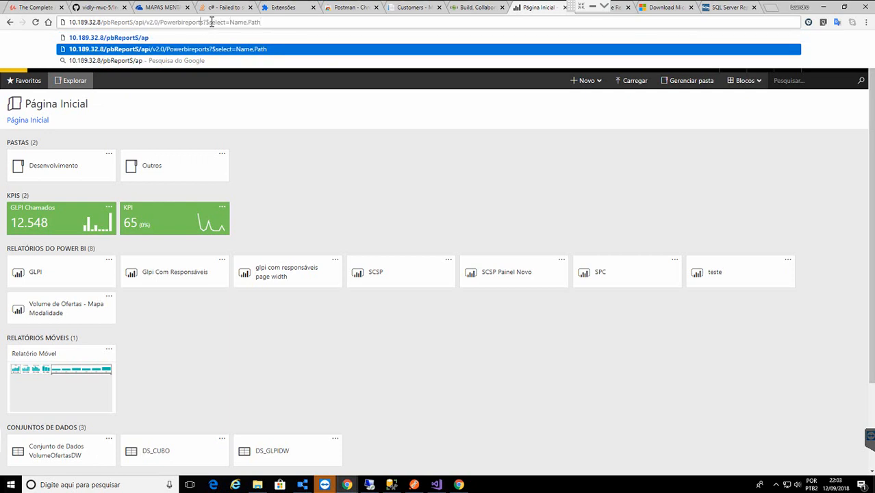
key("ctrl+shift+Left")
key("Right")
key("shift+Right")
key("shift+Right")
key("shift+Right")
key("Left")
key("shift+End")
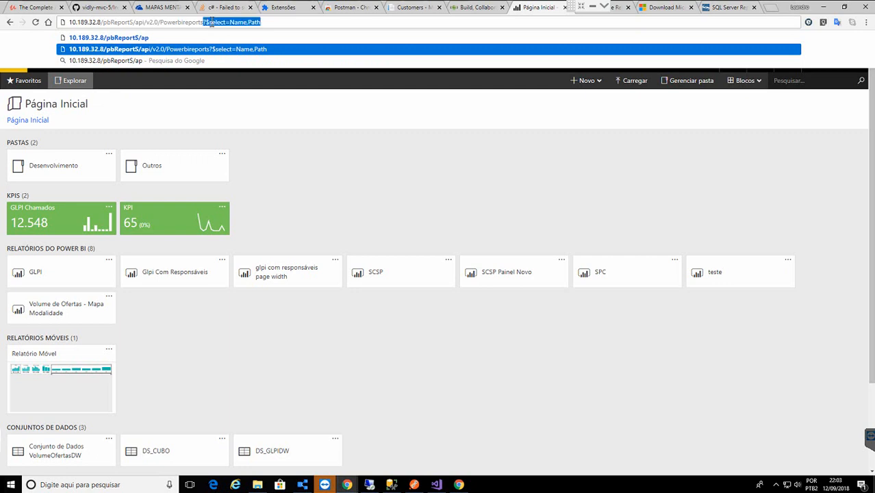
key("Delete")
key("Return")
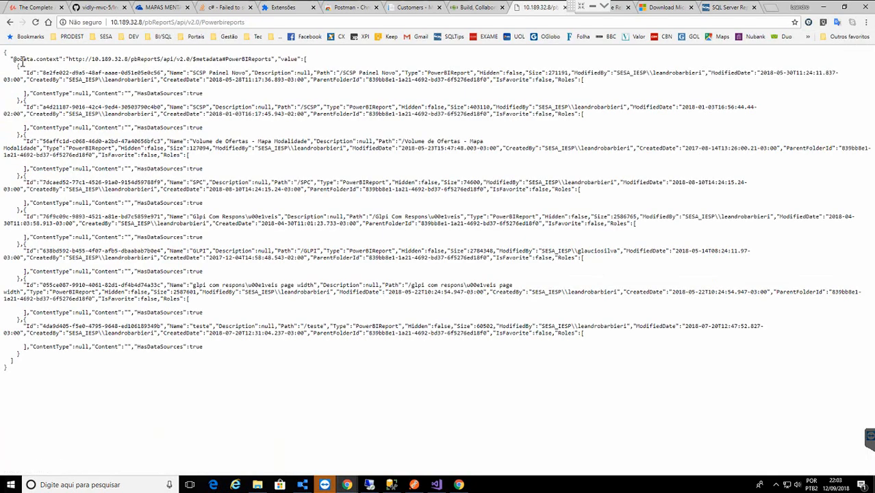
left_click_drag(19, 64, 68, 366)
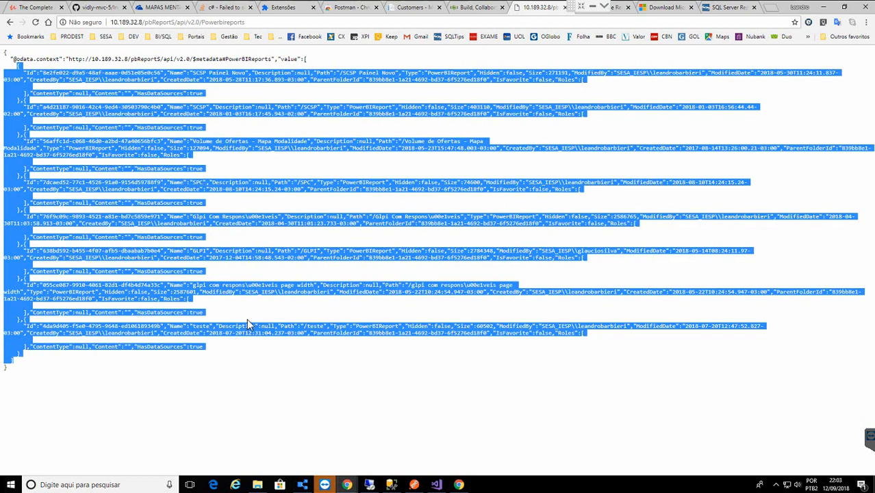
- Append ?$select=Name,Path to list only each report's name and path
left_click(262, 22)
left_click(262, 21)
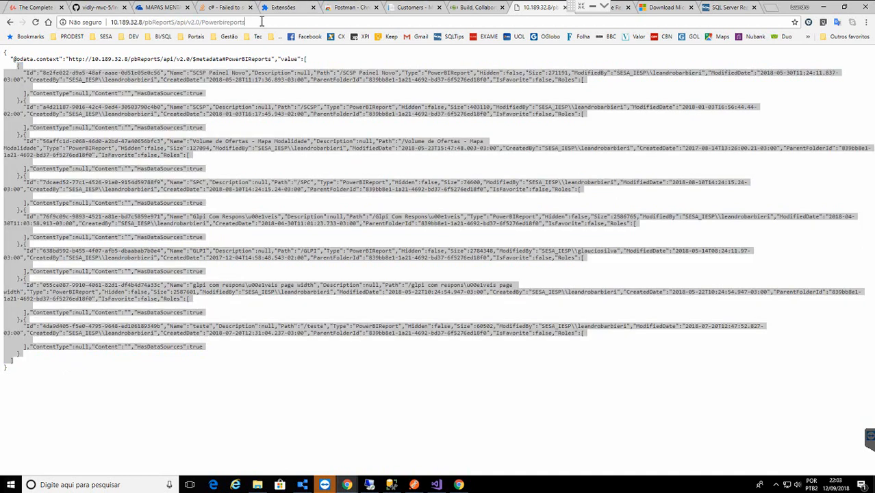
type("?$select=Name,Path")
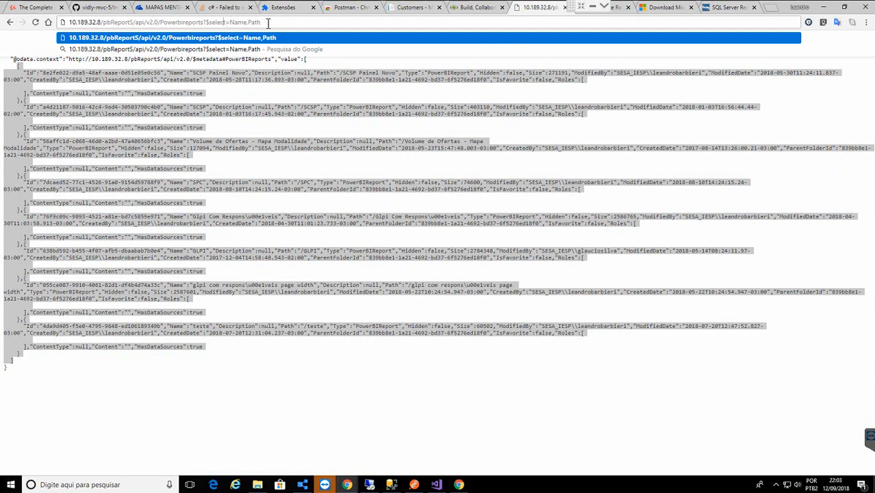
key("Return")
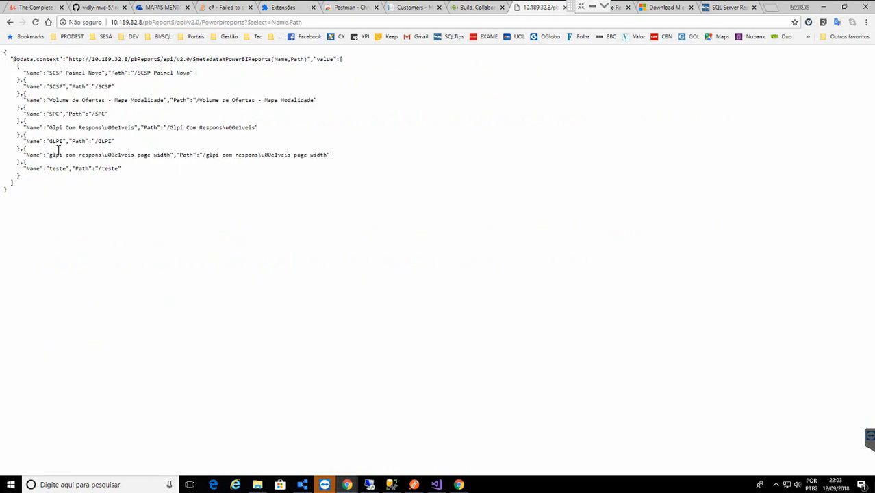
double_click(57, 169)
double_click(106, 170)
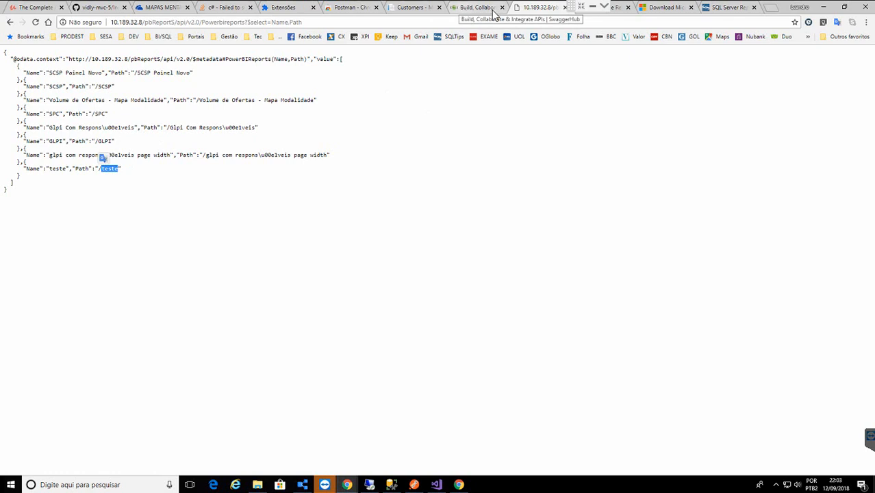
left_click(617, 10)
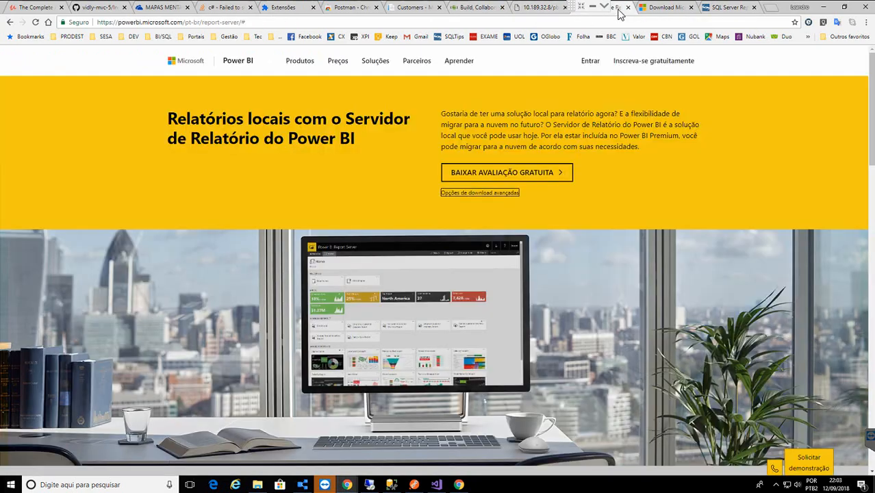
left_click(526, 10)
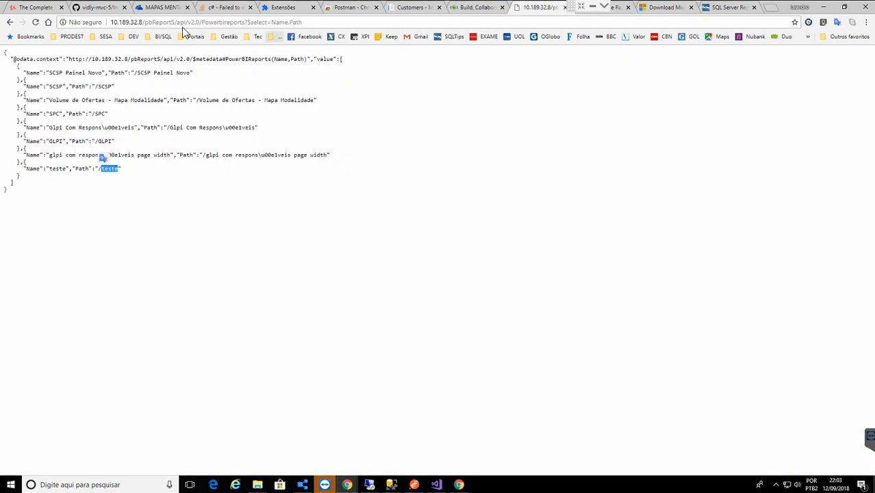
- Add the teste report to Favoritos, check the Favoritos list, then return to Explorar
left_click(9, 22)
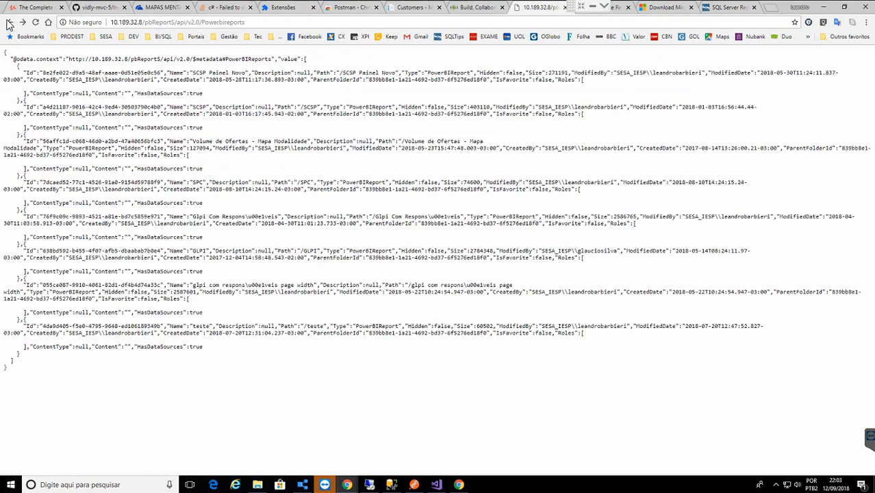
left_click(10, 23)
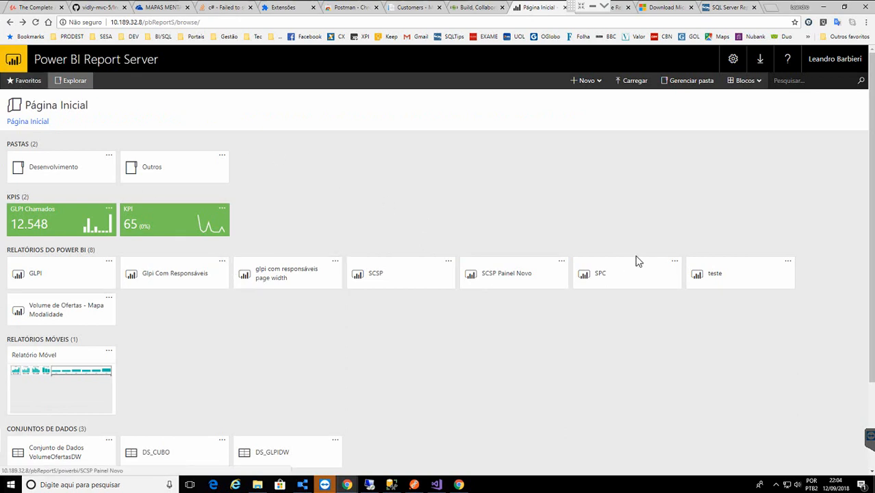
left_click(784, 268)
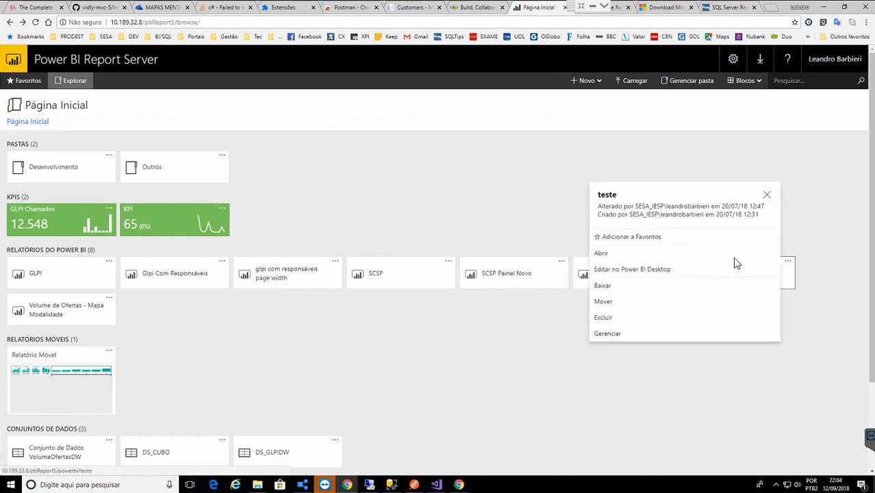
left_click(654, 236)
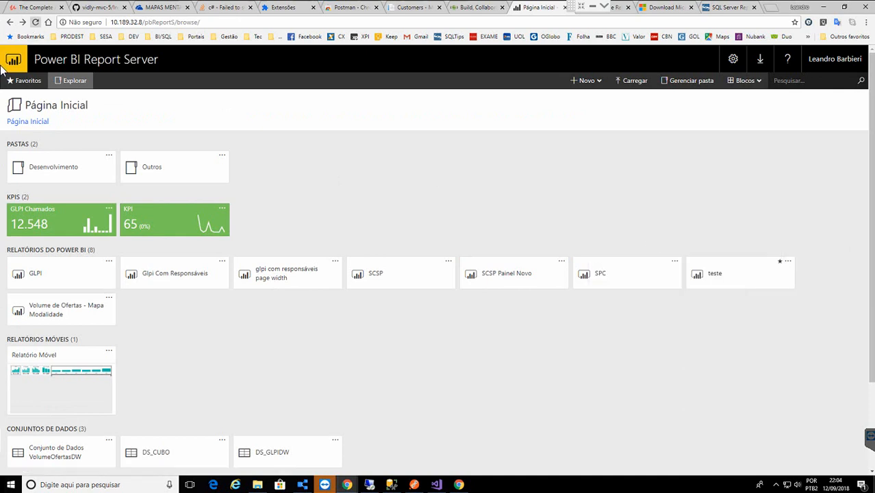
left_click(28, 83)
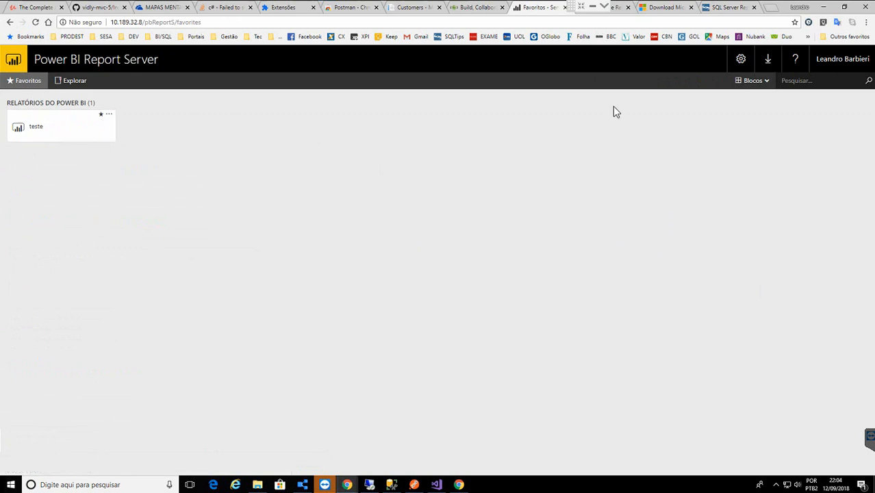
left_click(74, 82)
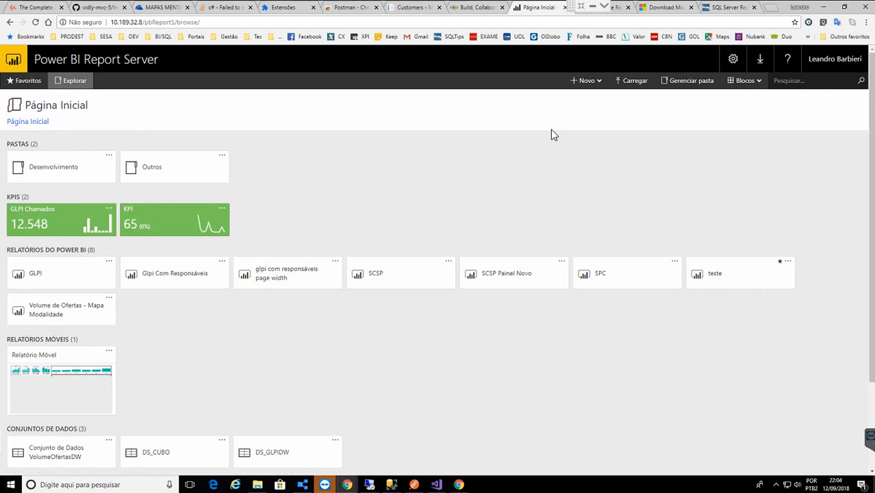
- Open the teste report with its comments panel alongside
left_click(787, 263)
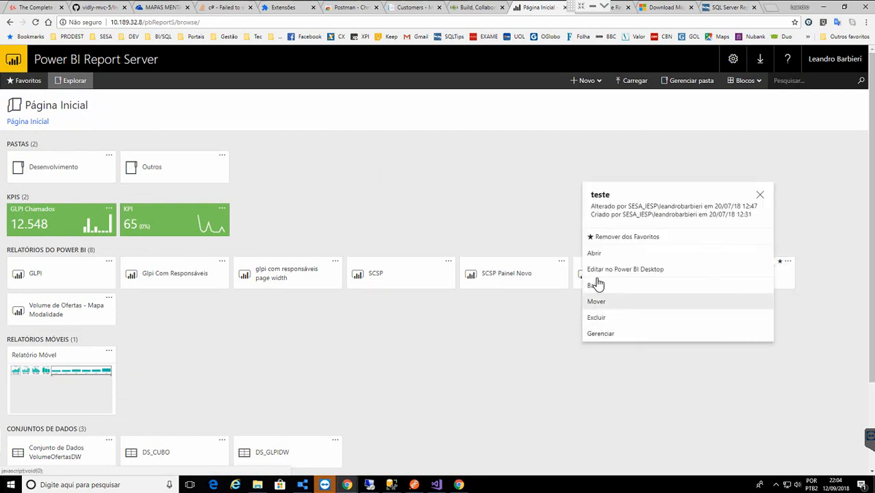
left_click(793, 288)
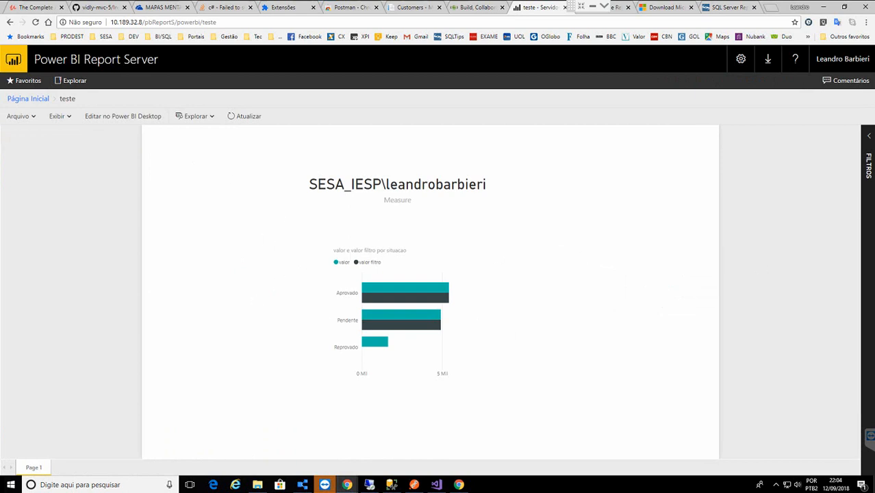
left_click(839, 82)
- Post the comment 'Minha análise foi cue o inidicador esta ok' on the teste report
left_click(726, 168)
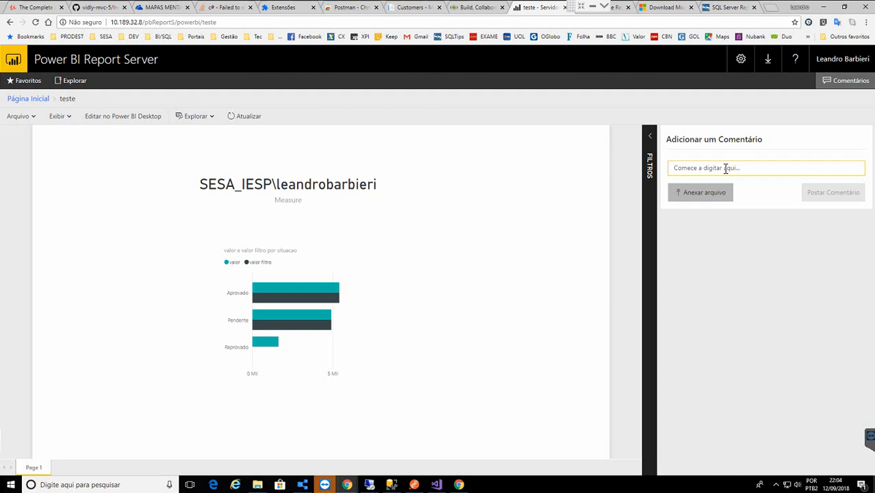
type("Minha an")
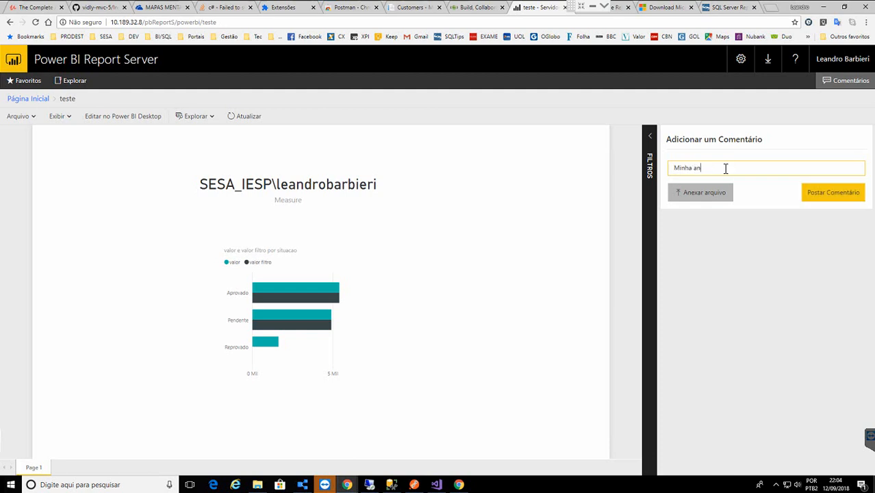
type("álise foi cue o inidicador esta ok")
left_click(809, 197)
- Reply 'Mas eu percebi que tem um a variacão', then return to the home page
left_click(681, 292)
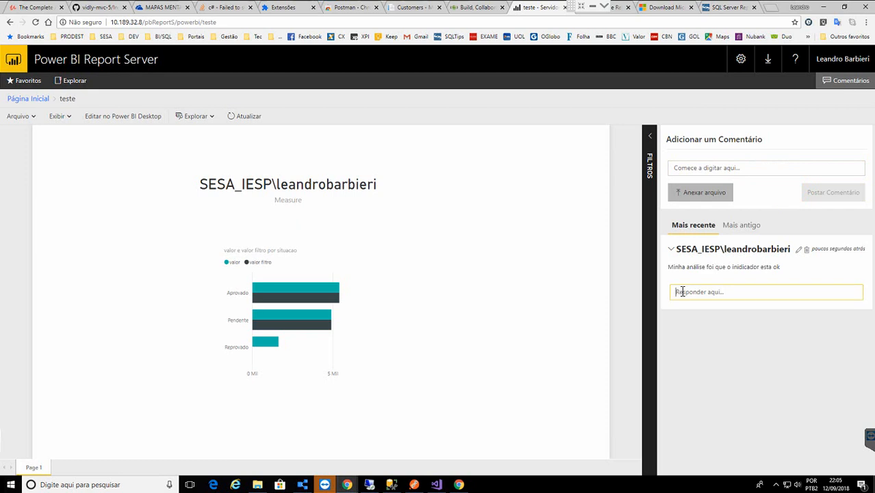
type("Mas")
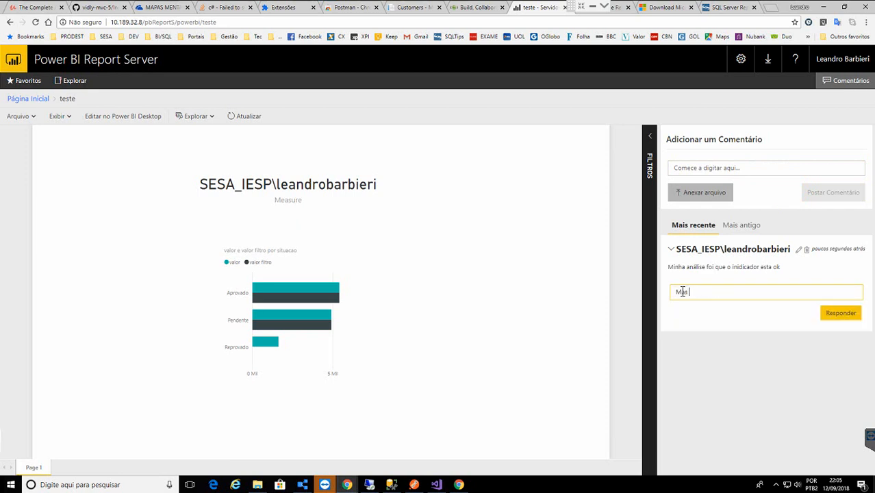
type(" eu percebí que")
key("Left")
key("Left")
key("Left")
key("Left")
key("BackSpace")
type("i")
key("End")
type("tem um a")
key("BackSpace")
key("BackSpace")
type("a variac")
type("ão")
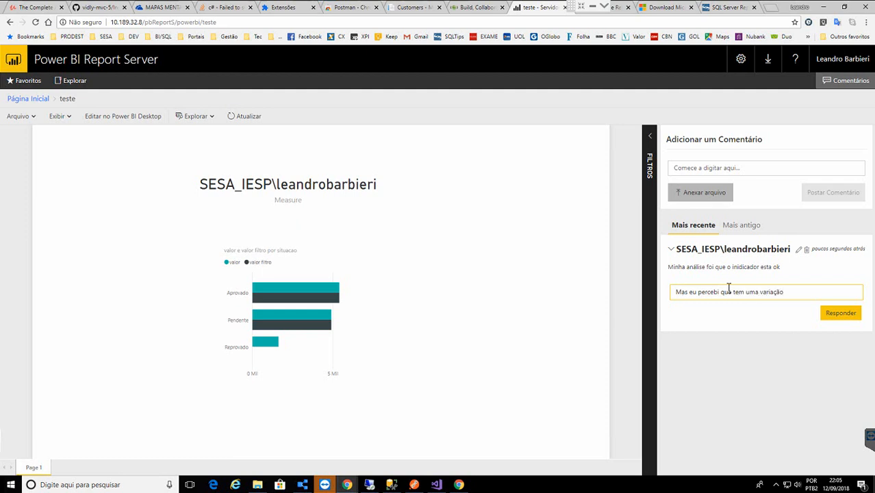
left_click(847, 319)
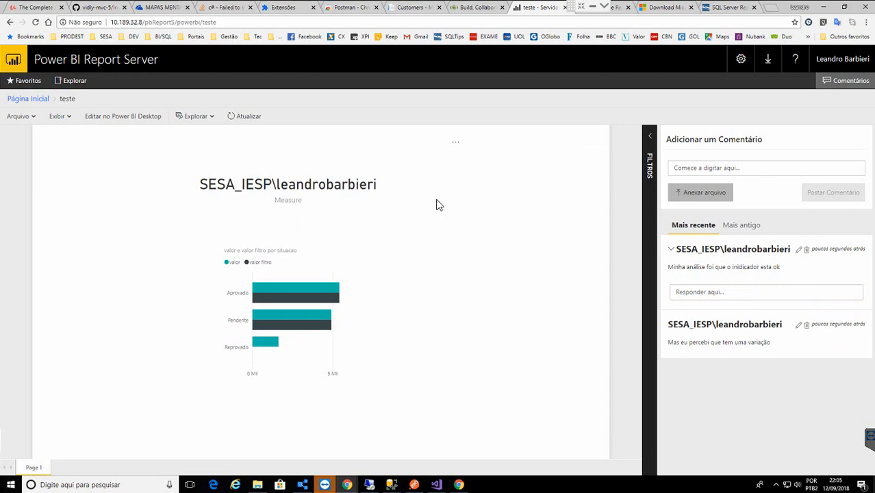
left_click(28, 100)
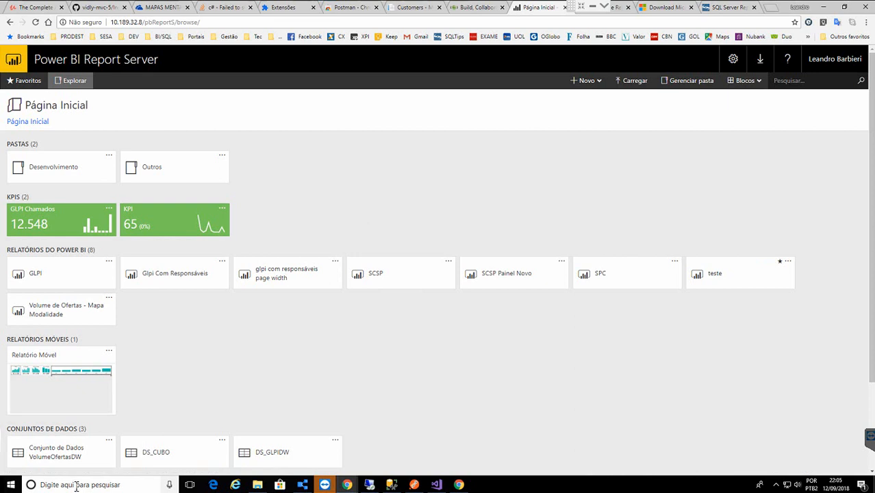
- Search Windows for 'mar' and launch Power BI Desktop (March 2018)
left_click(77, 485)
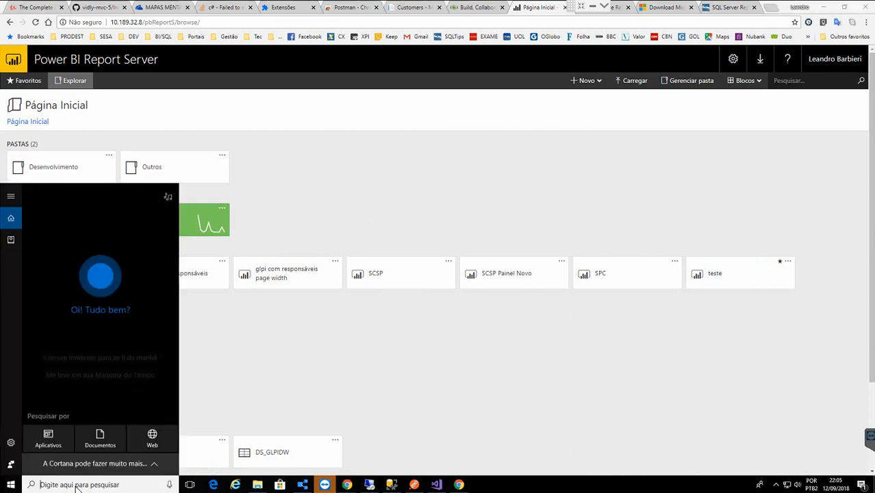
type("mar")
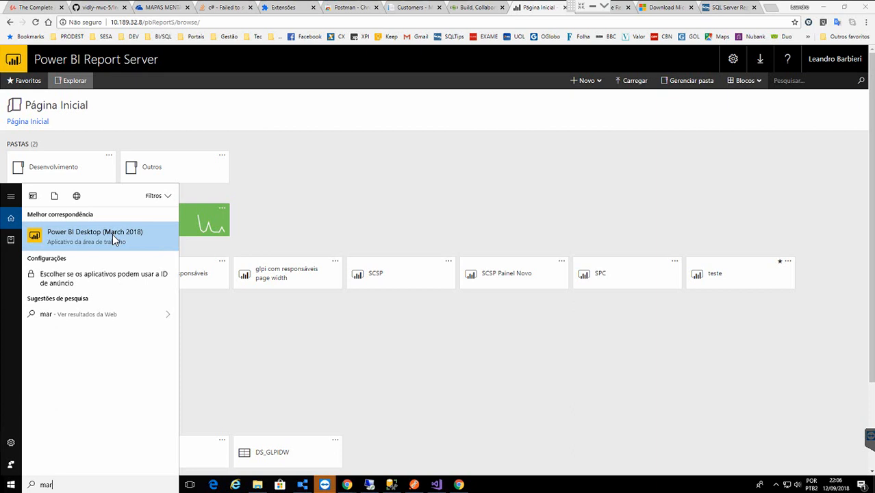
left_click(112, 233)
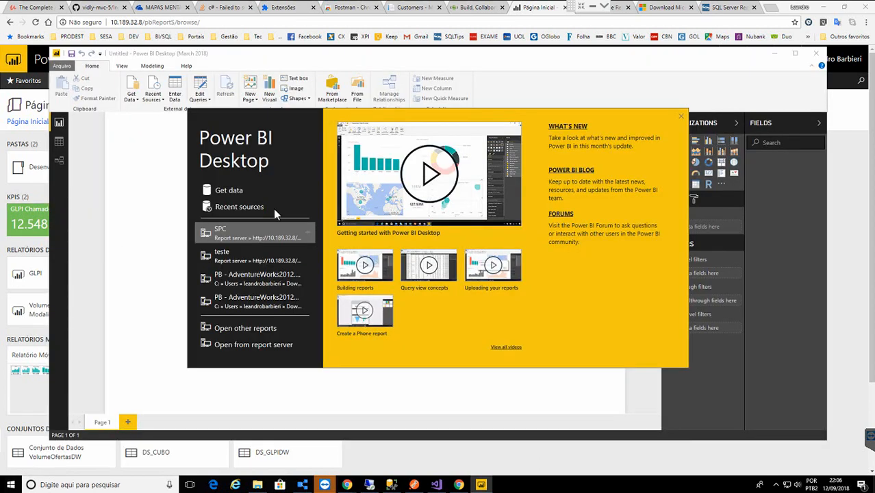
- Start a SQL Server database connection with server address 10.189.32.8
left_click(228, 193)
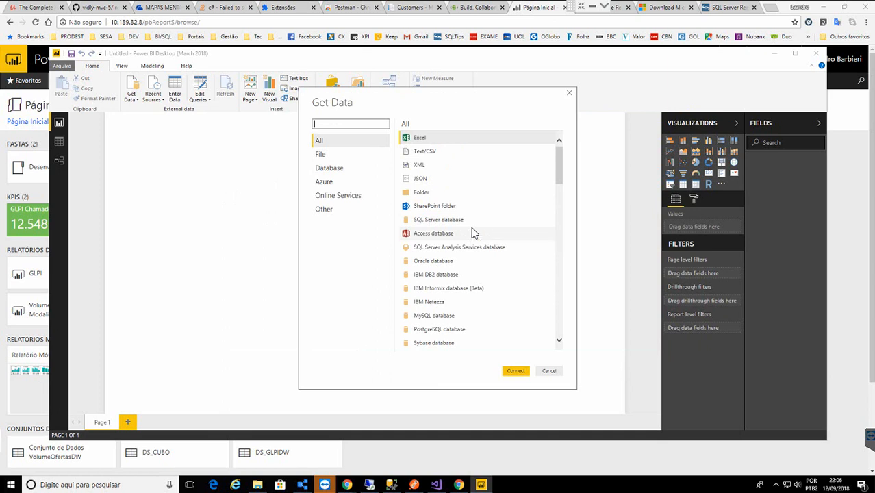
left_click(322, 171)
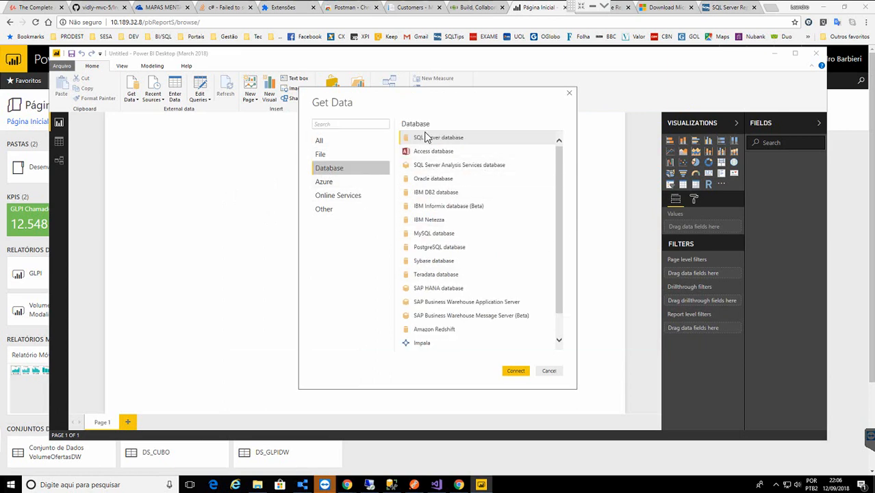
double_click(430, 140)
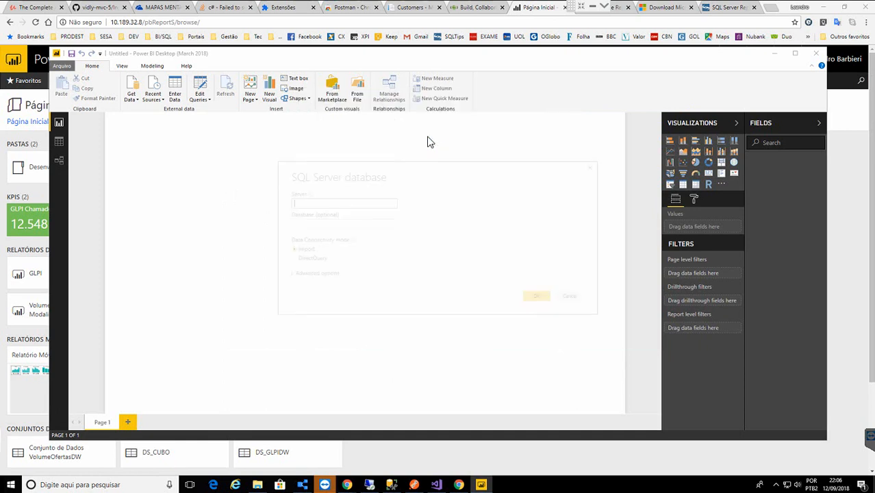
type("10.189")
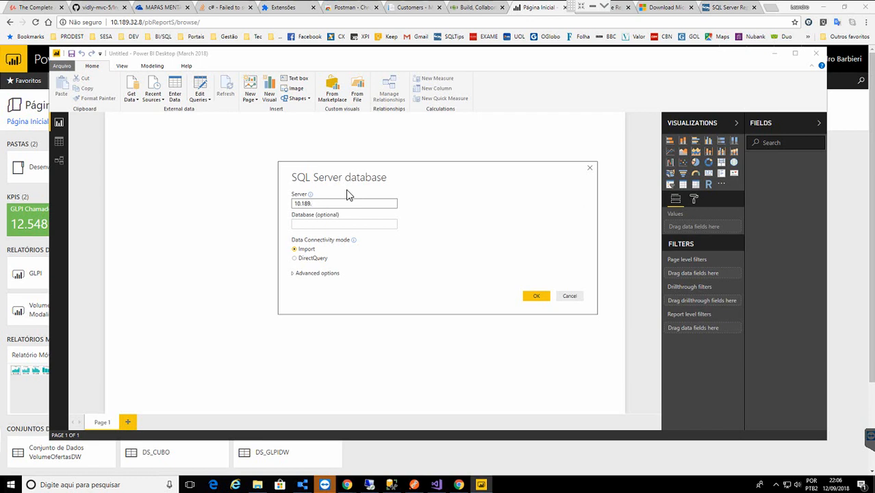
type(".32.8")
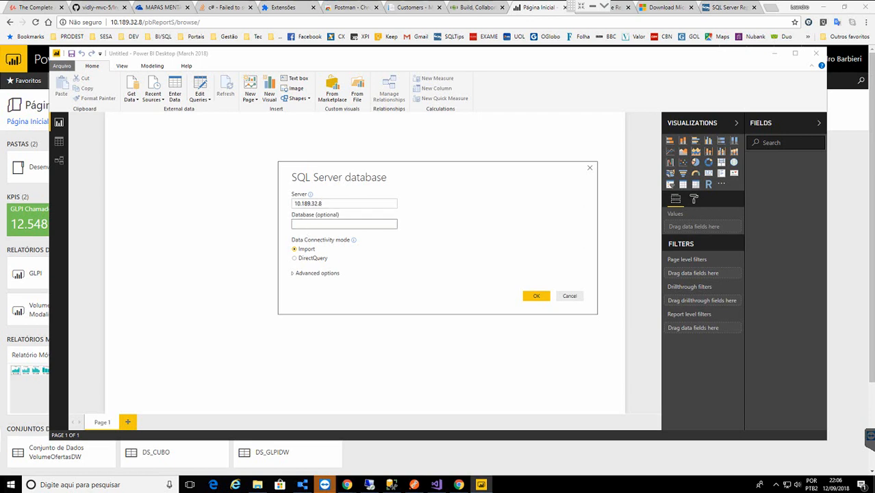
- Enter AdventureWorksDW2012 as the database, checking its name in SSMS, and keep Import mode
left_click(393, 485)
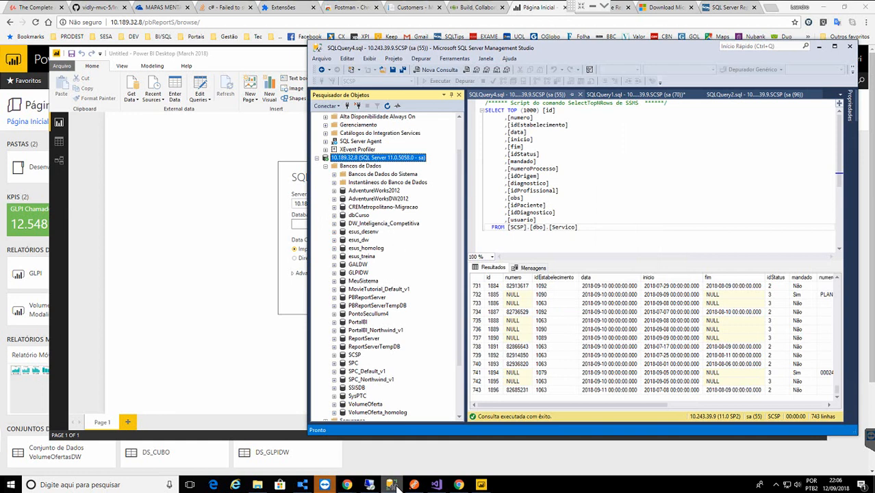
left_click(395, 486)
type("A")
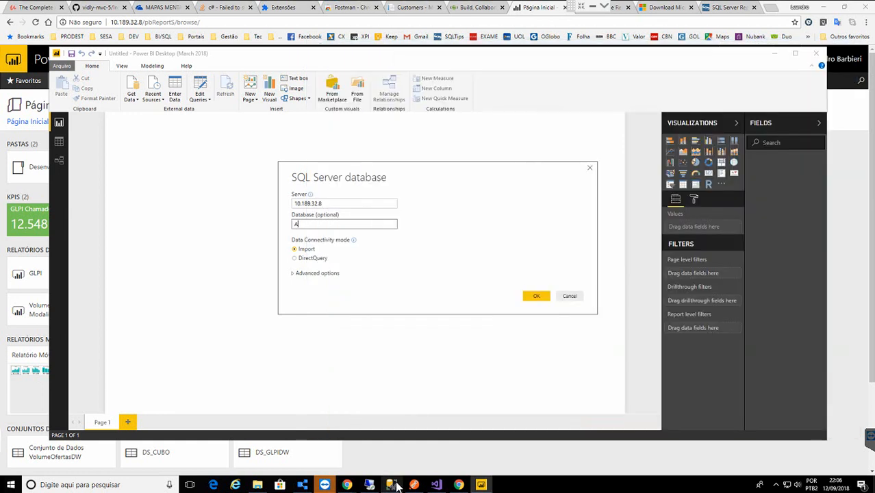
type("dventureWorksDW2012")
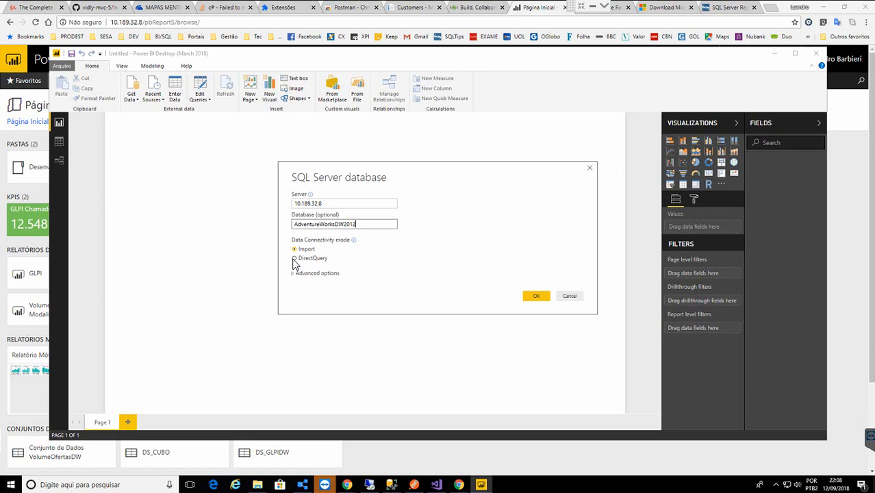
left_click(294, 259)
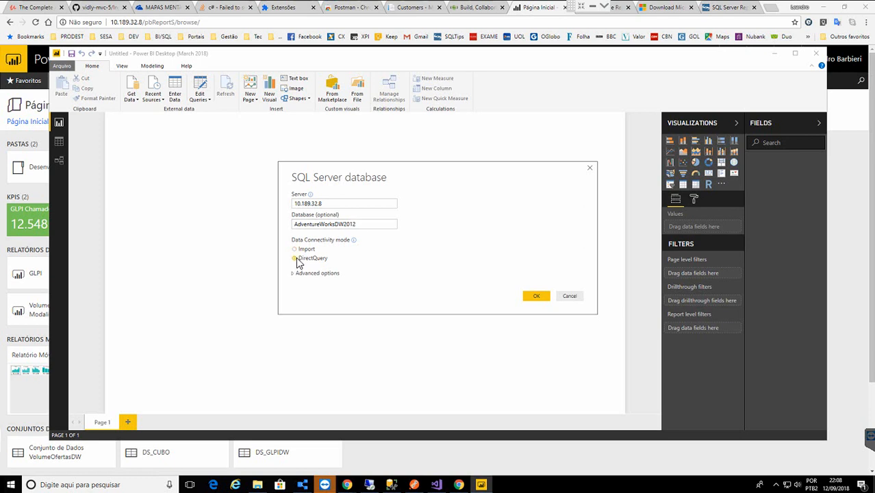
left_click(296, 250)
- Load FactInternetSales and its related tables, found by searching 'inter' in the Navigator
left_click(539, 295)
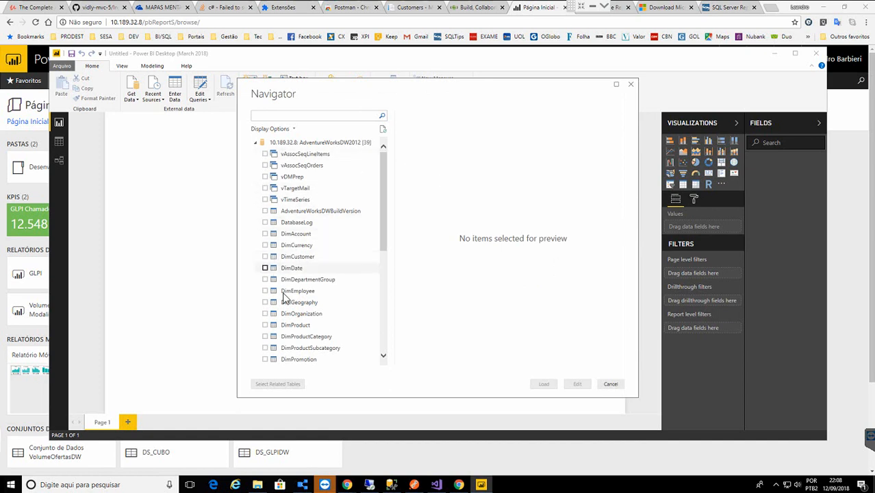
left_click(324, 115)
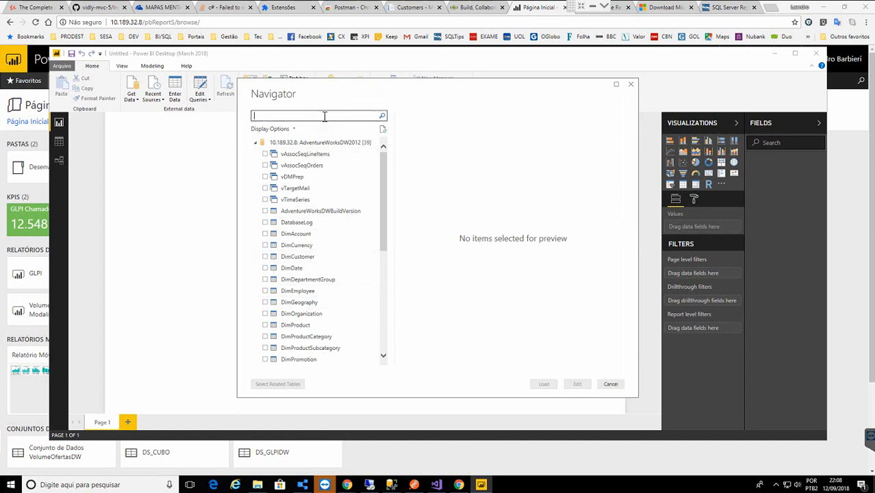
type("inter")
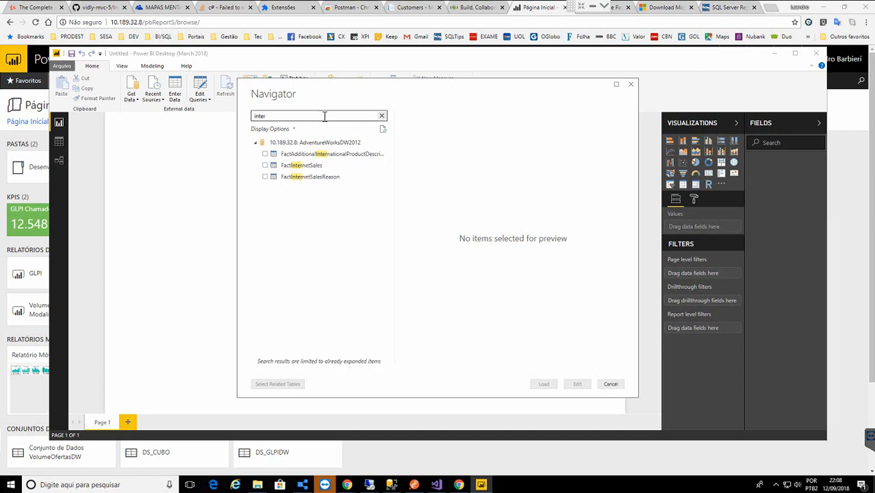
left_click(266, 167)
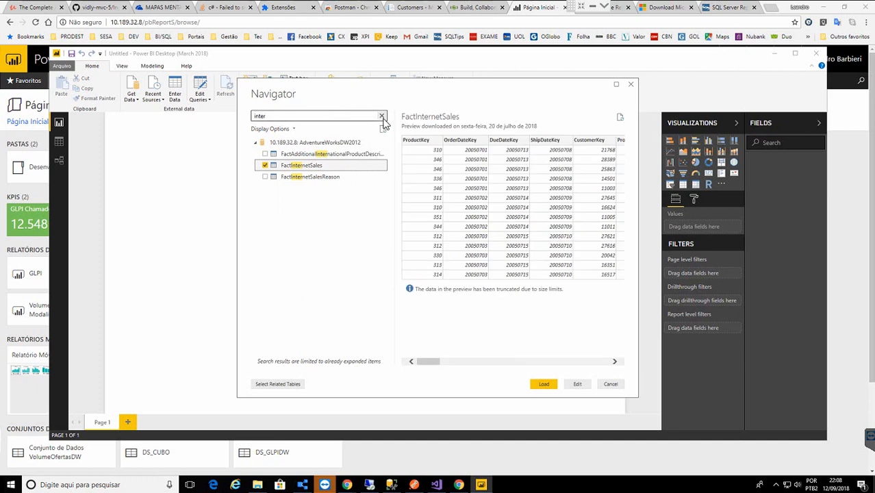
left_click(293, 384)
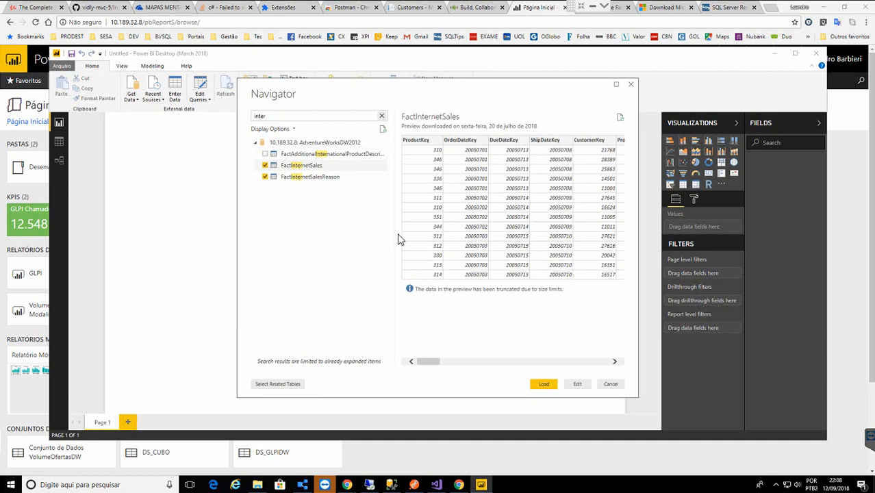
left_click(545, 384)
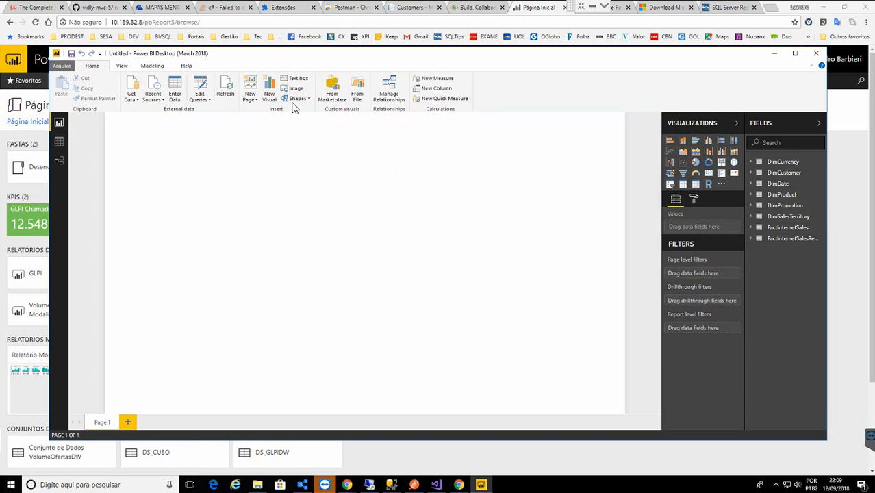
left_click(59, 162)
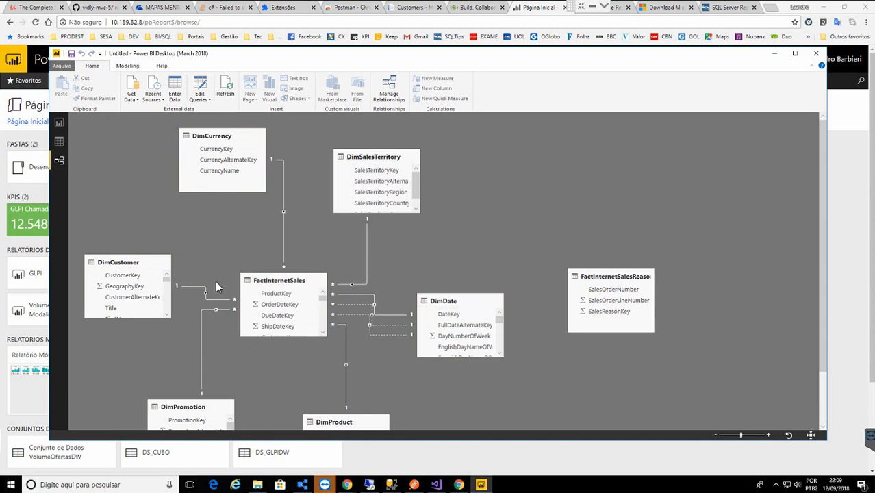
left_click(59, 143)
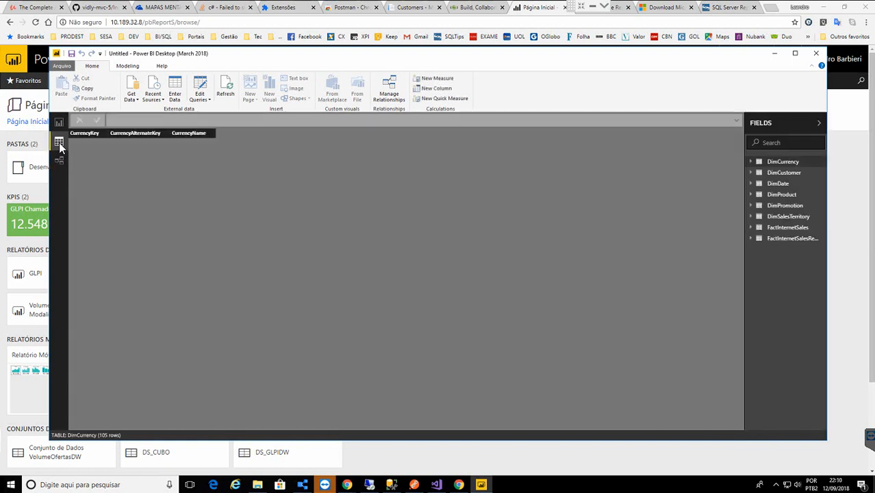
left_click(60, 124)
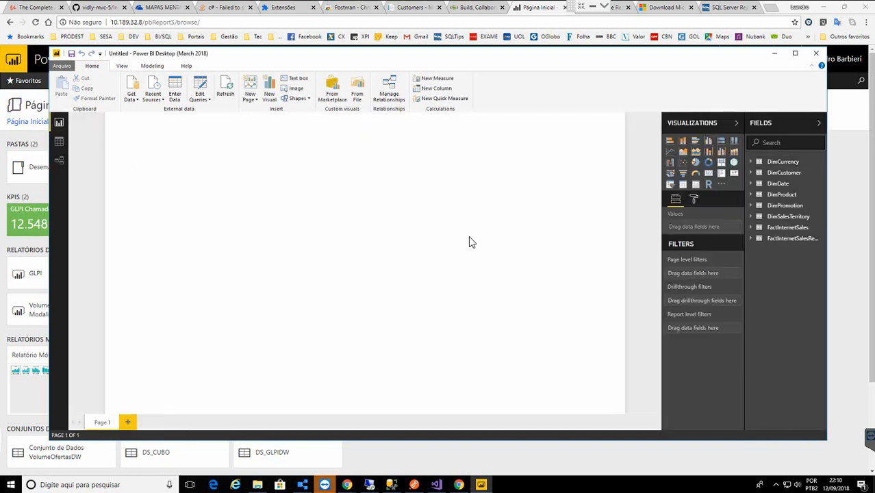
- Browse the DimDate and DimCustomer fields, expand DimProduct, and widen the Fields pane
left_click(758, 184)
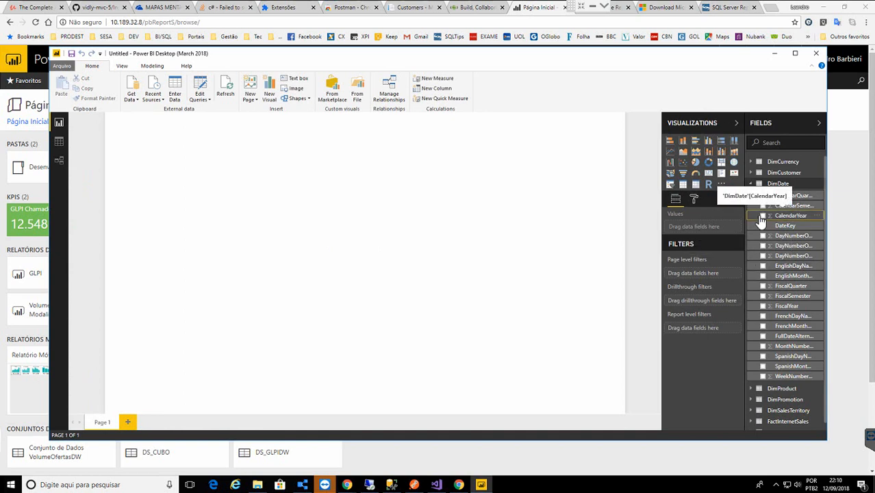
left_click(756, 173)
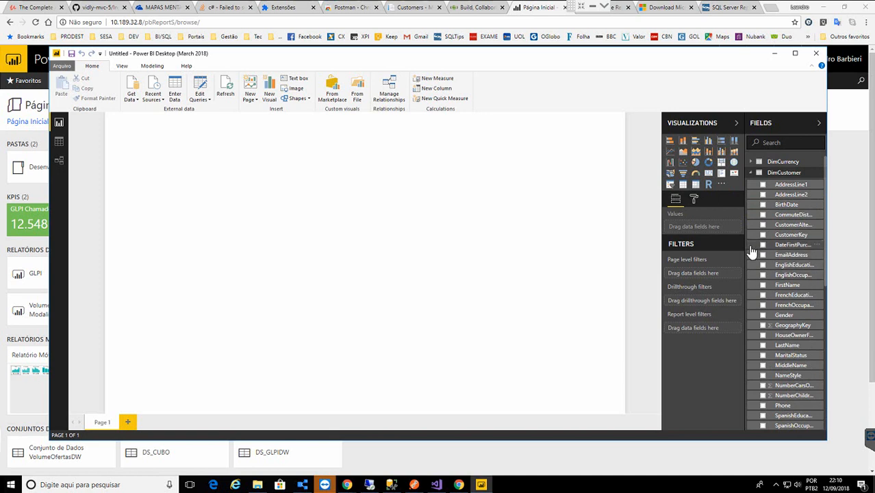
left_click(753, 173)
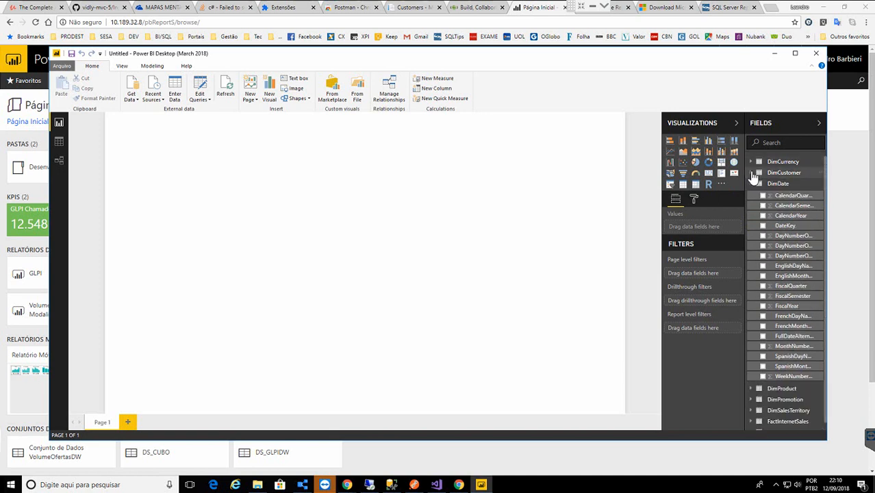
left_click(752, 186)
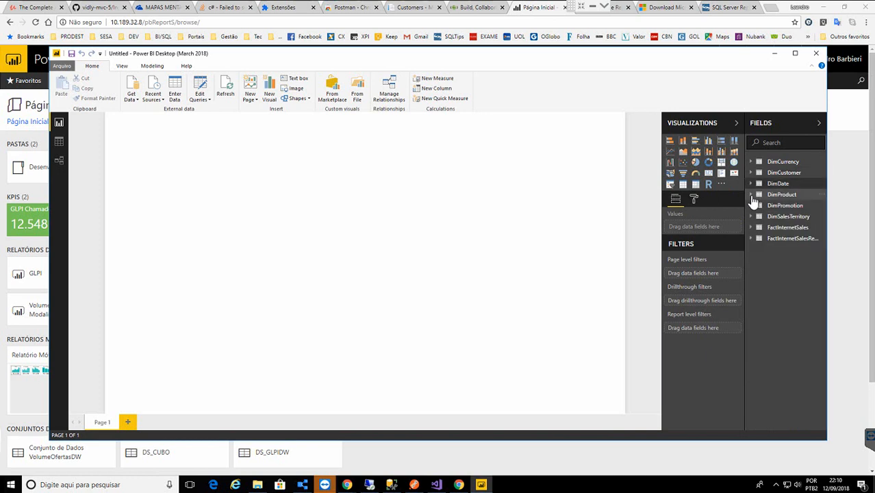
left_click(752, 196)
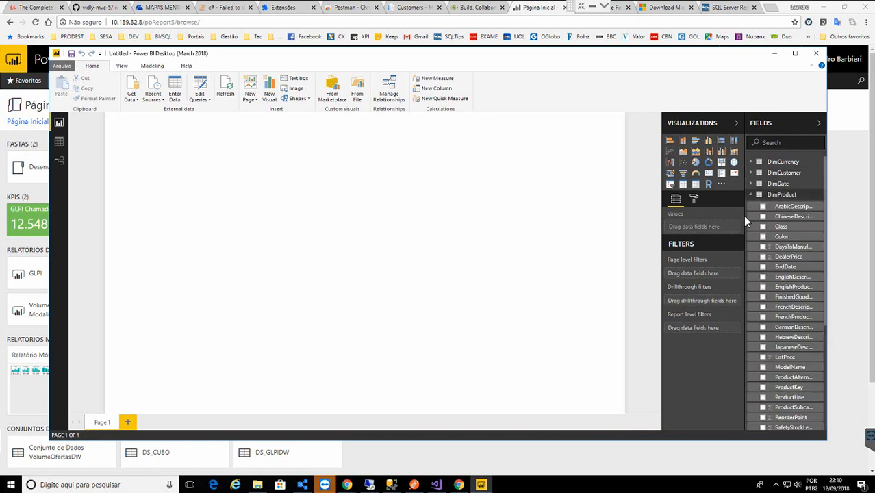
left_click_drag(745, 219, 683, 224)
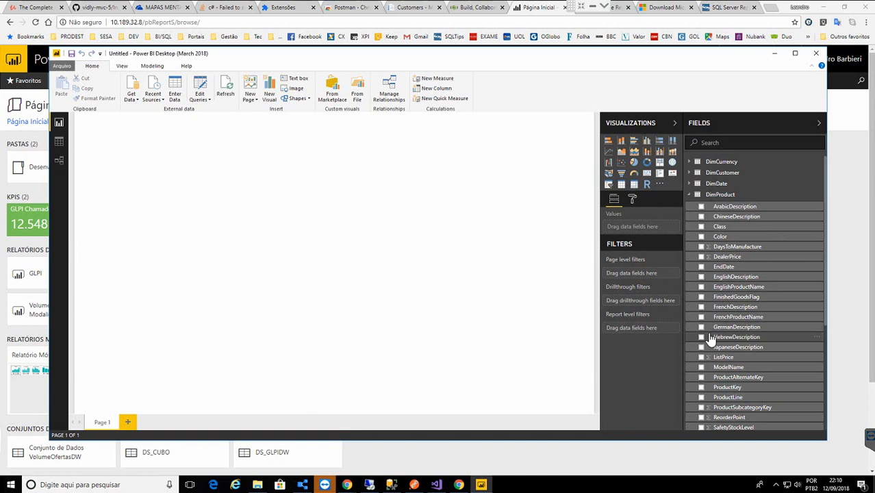
- Create a visual of EnglishProductName with SalesAmount from FactInternetSales
left_click(701, 287)
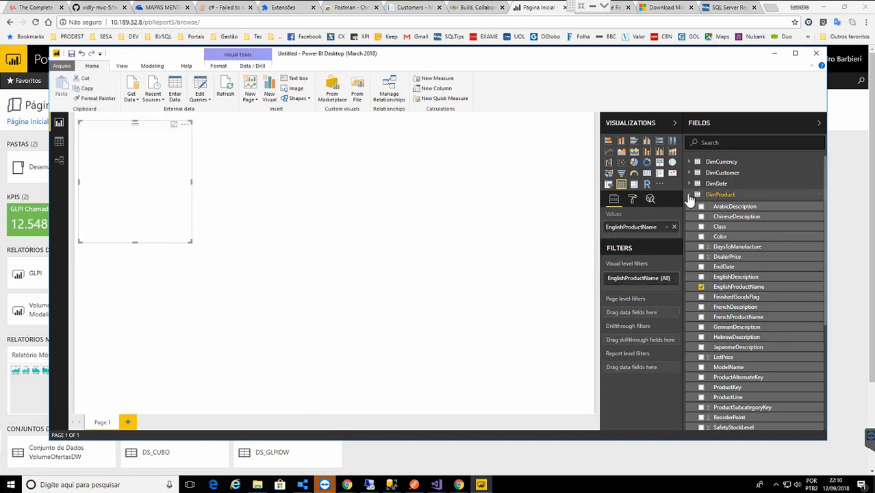
left_click(691, 195)
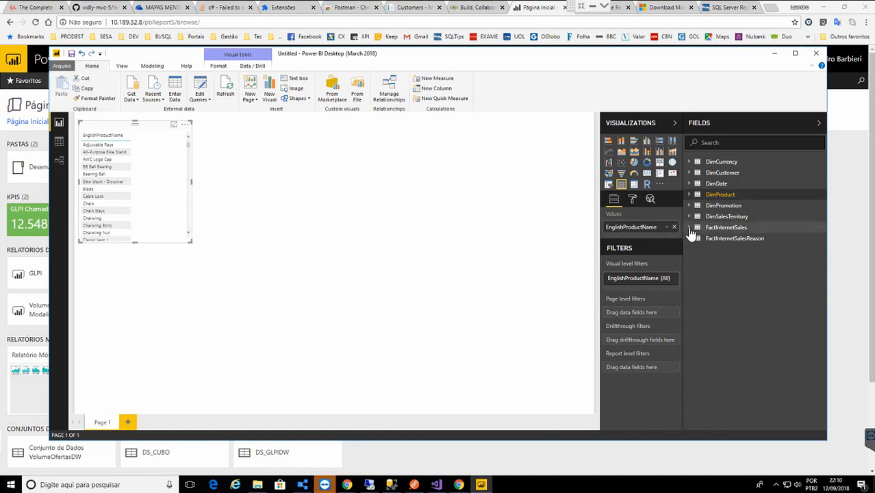
left_click(690, 229)
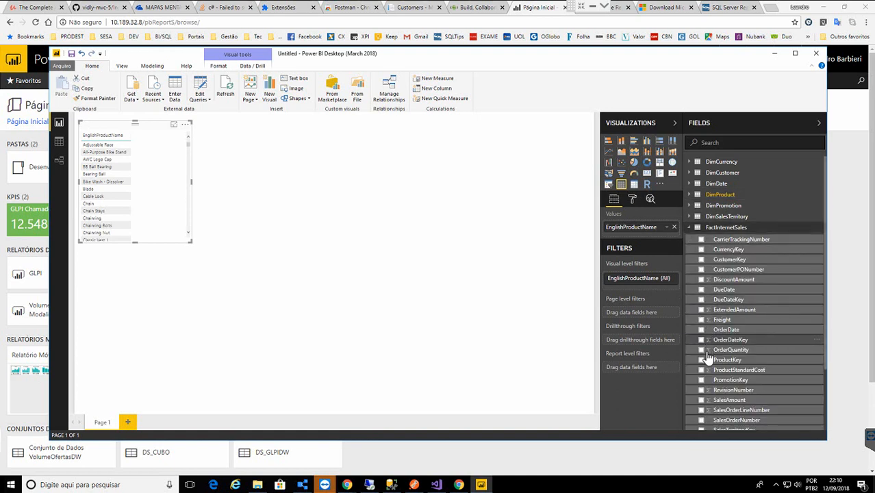
left_click(702, 401)
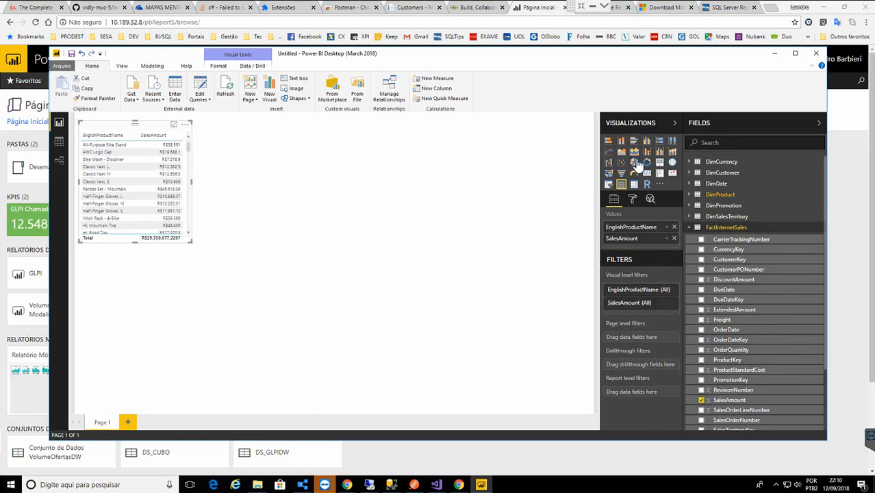
- Turn it into an enlarged bar chart sorted by SalesAmount
left_click(635, 143)
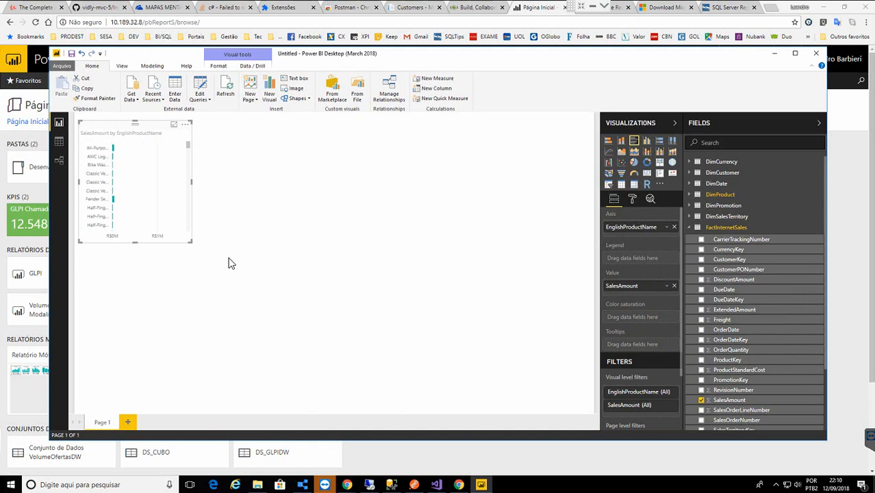
left_click_drag(188, 242, 465, 425)
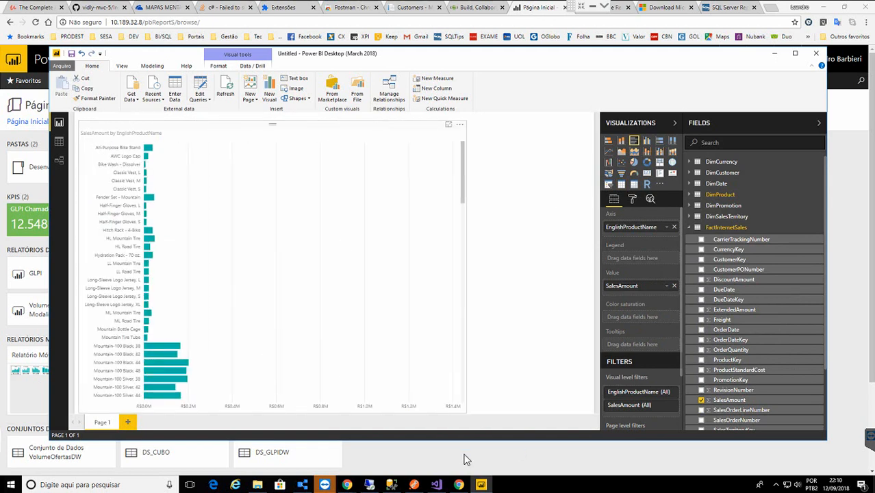
left_click(460, 124)
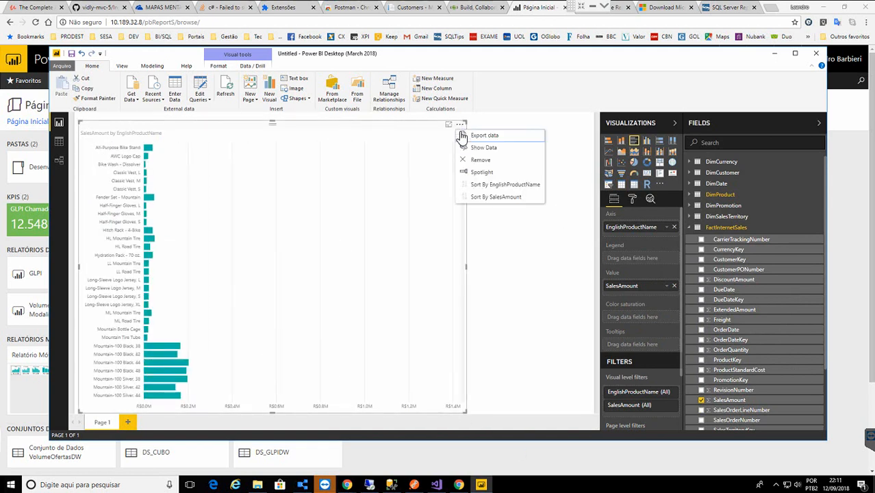
left_click(498, 200)
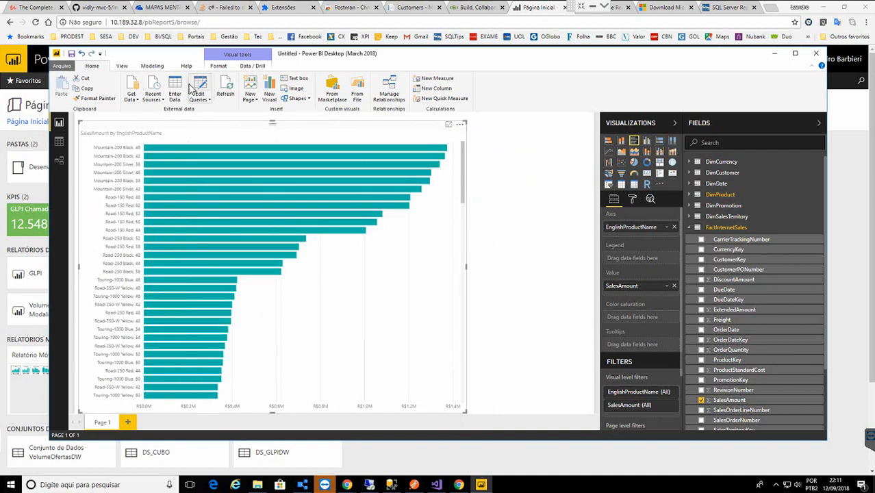
left_click(61, 67)
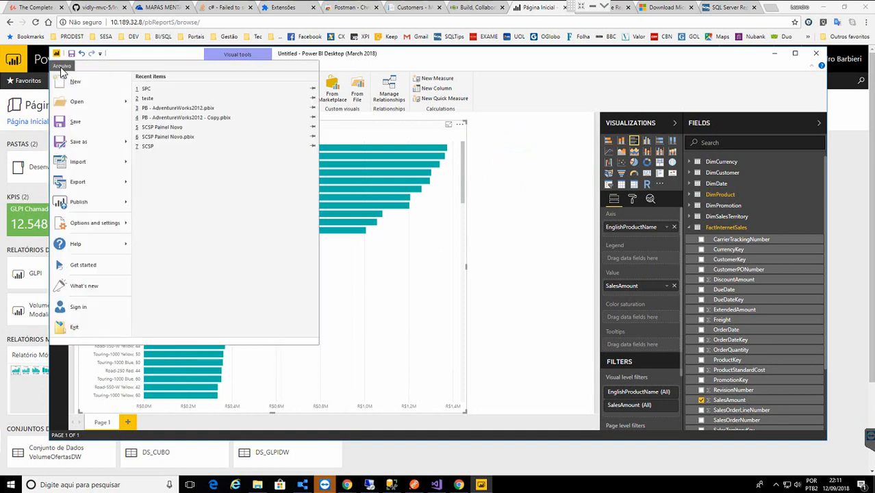
mouse_move(95, 146)
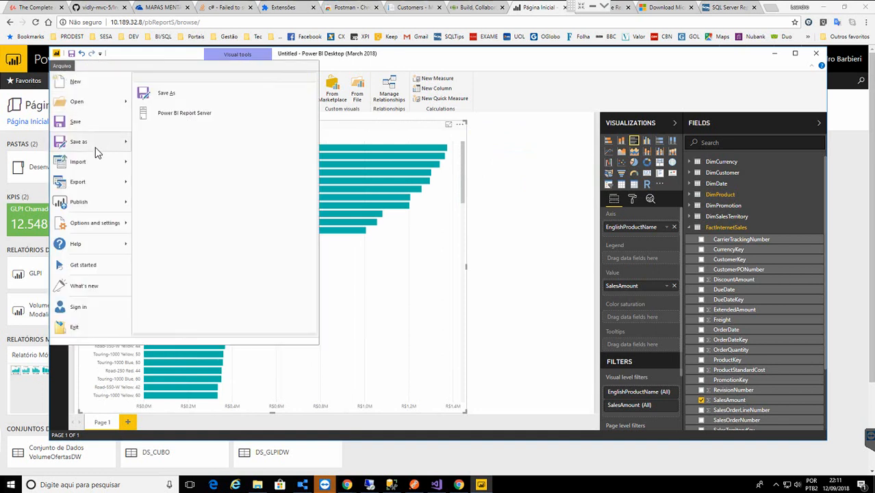
left_click(184, 115)
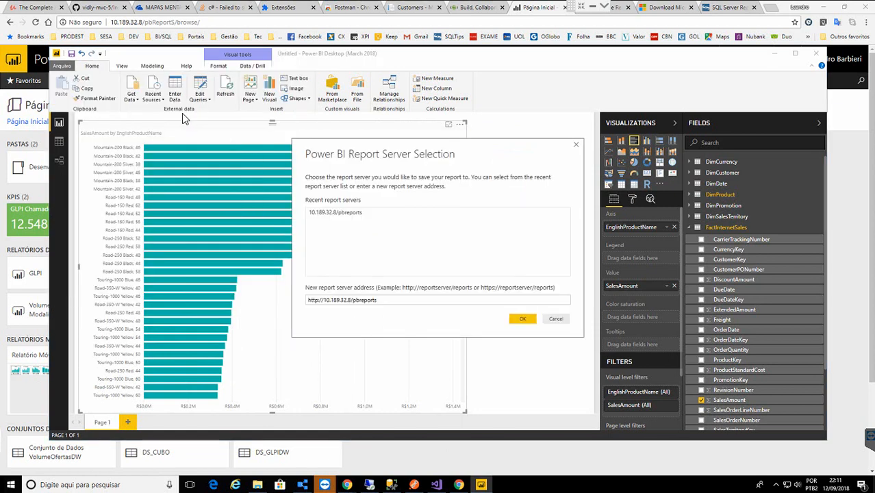
left_click(350, 302)
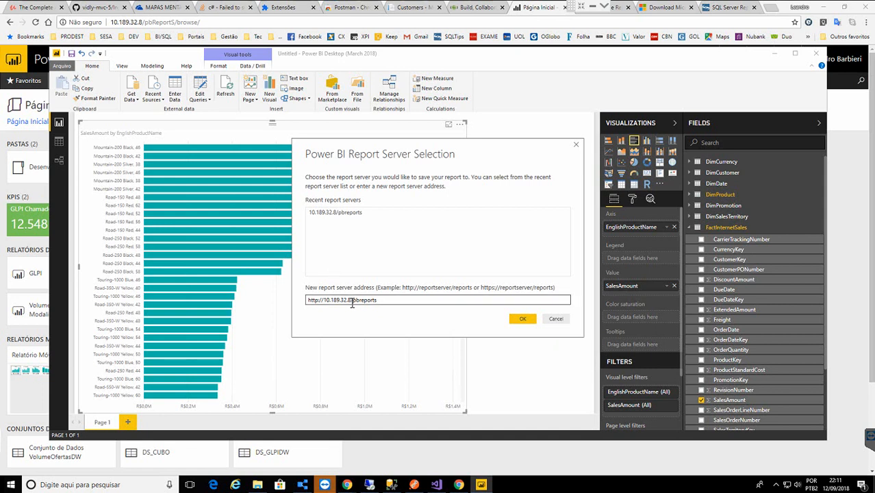
left_click_drag(352, 301, 399, 306)
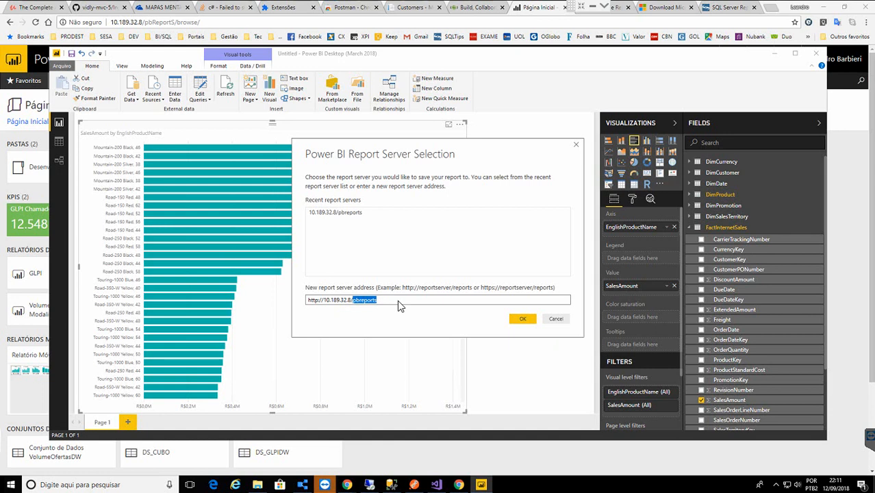
left_click(521, 321)
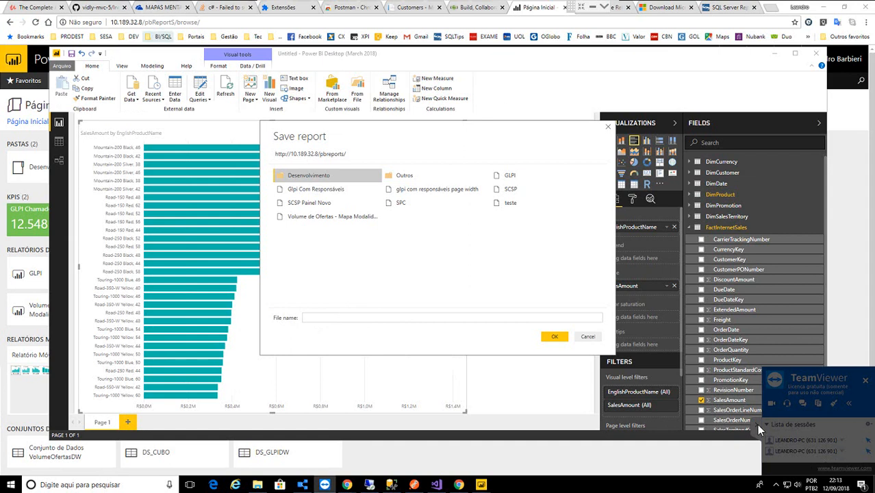
- Save the report as 'Teste' in the Desenvolvimento folder and dismiss the success message
double_click(289, 177)
left_click(318, 317)
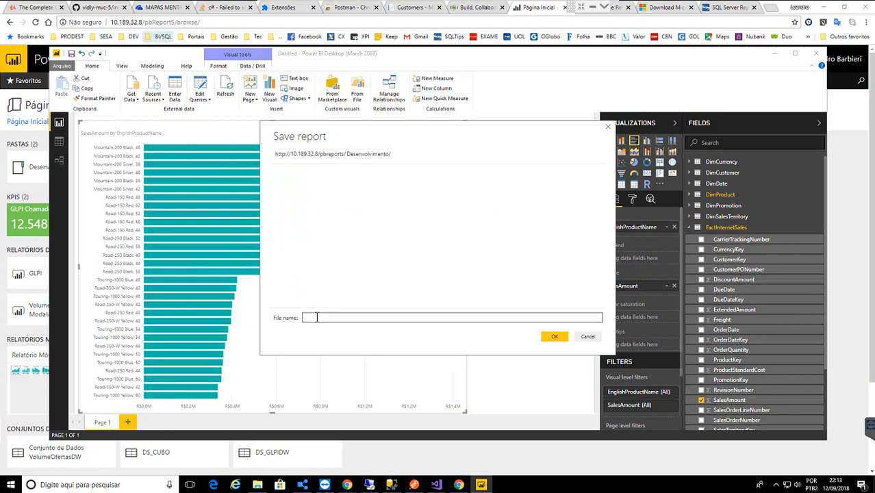
type("Teste")
left_click(560, 338)
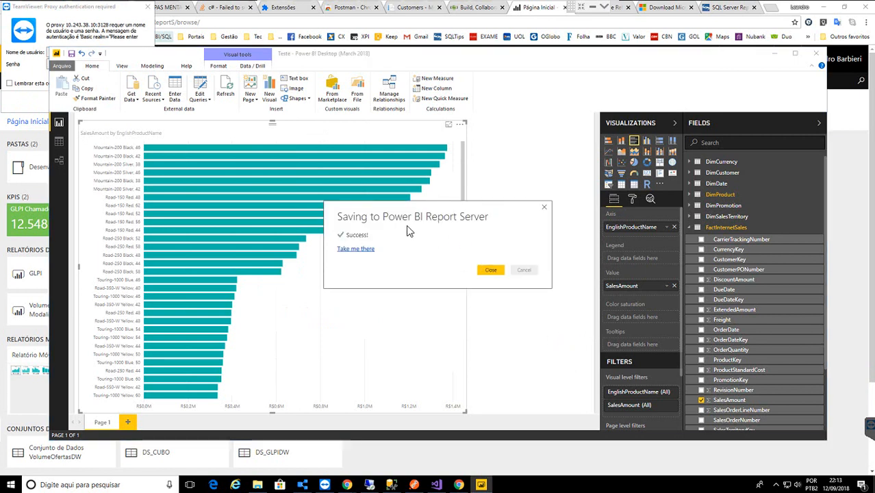
left_click(493, 272)
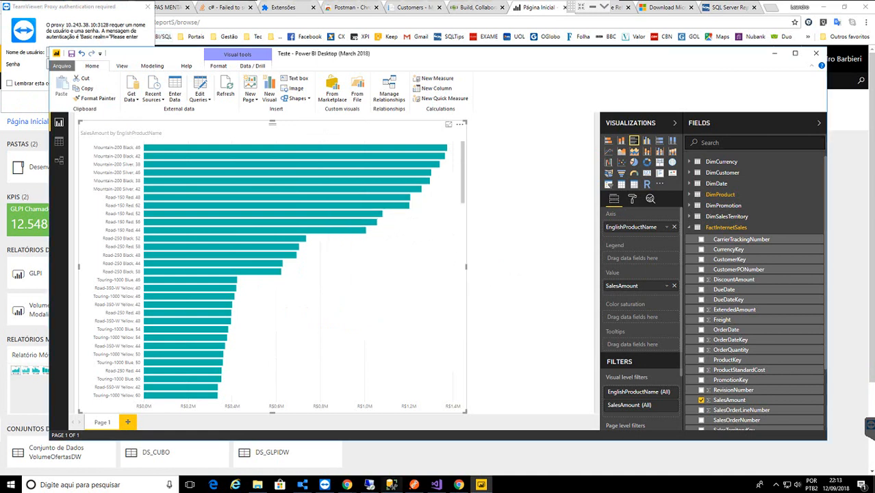
left_click(530, 11)
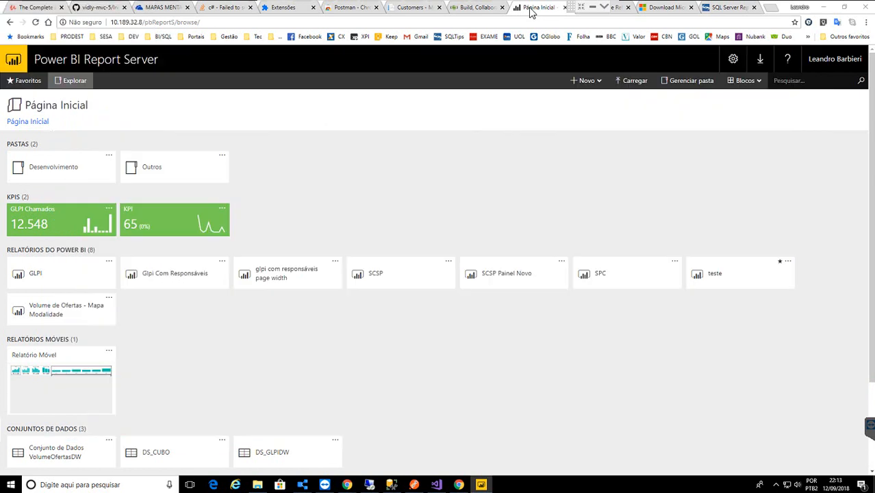
- Open the data source settings of the Teste report in the Desenvolvimento folder
left_click(73, 175)
left_click(72, 174)
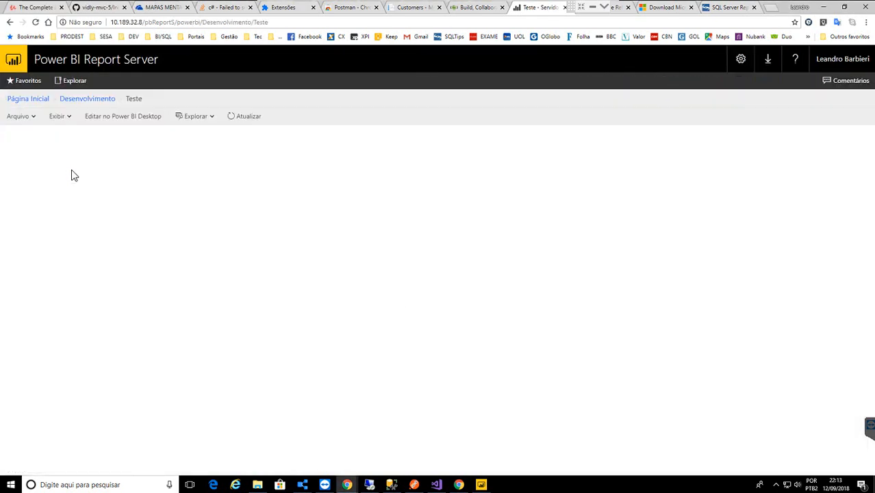
left_click(89, 100)
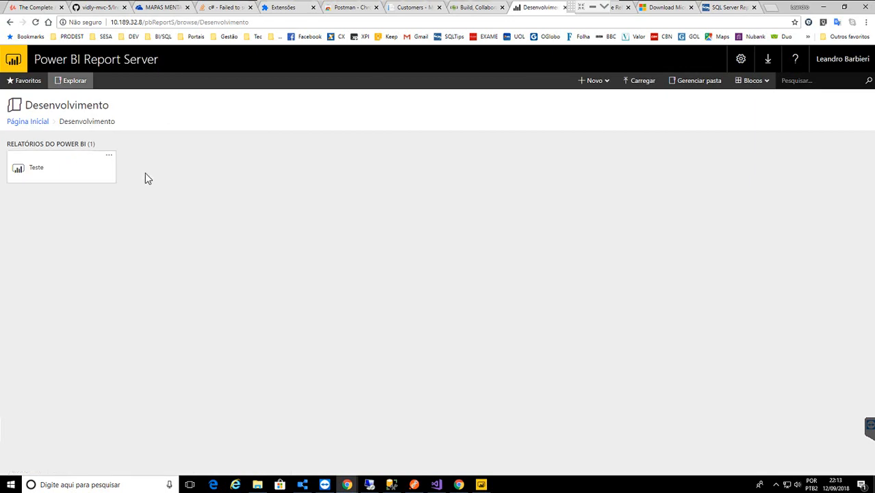
left_click(110, 158)
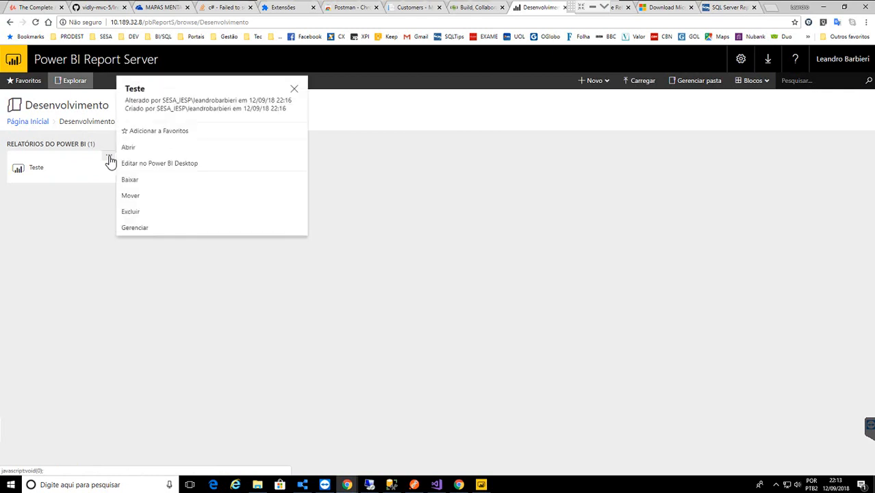
left_click(140, 229)
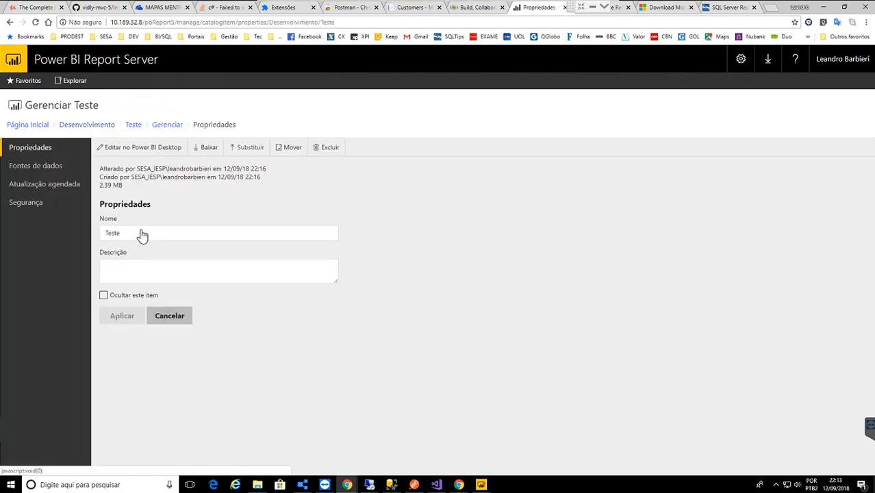
left_click(27, 167)
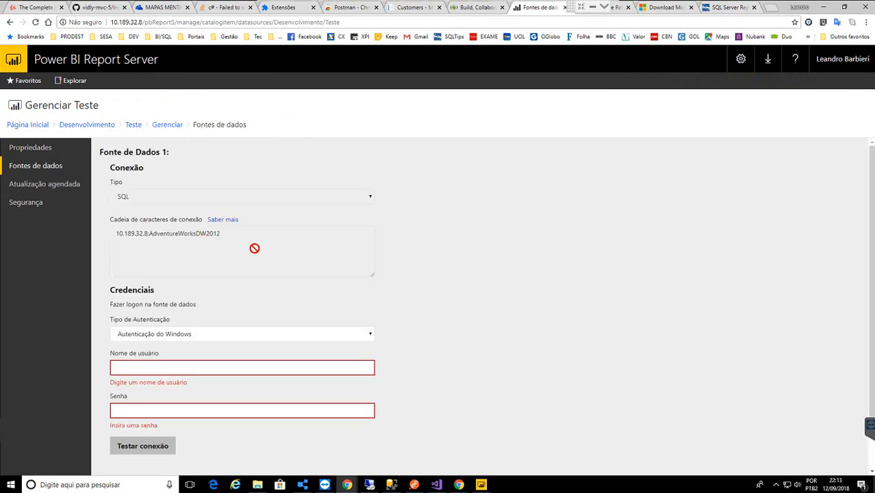
- Switch to basic authentication with the SQL login and password, test the connection, and save
left_click(172, 337)
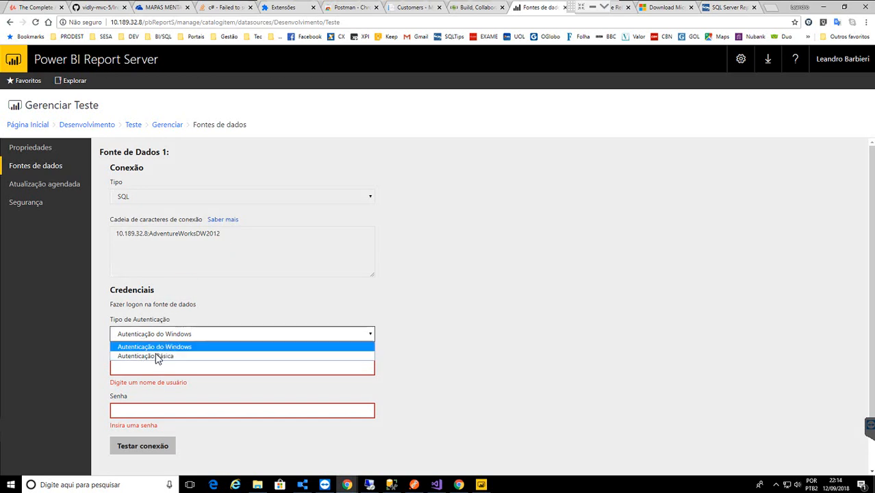
left_click(152, 359)
left_click(139, 365)
type("sa")
key("Tab")
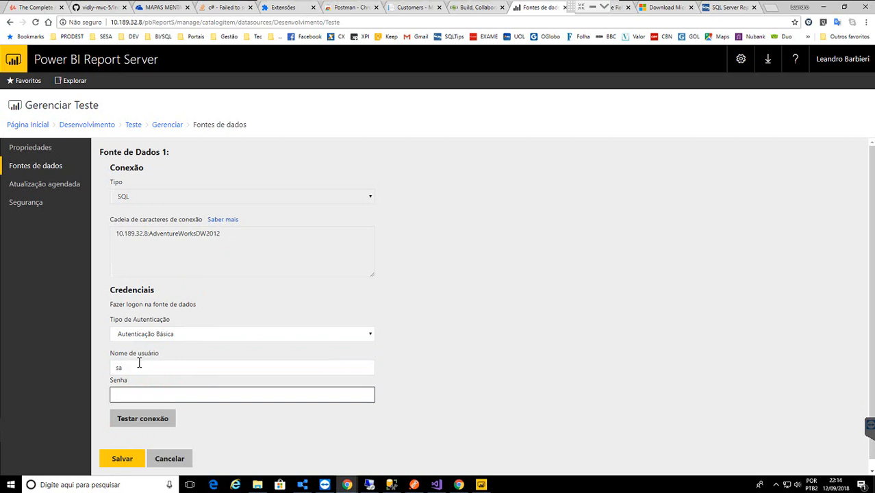
type("•••••••••")
left_click(116, 418)
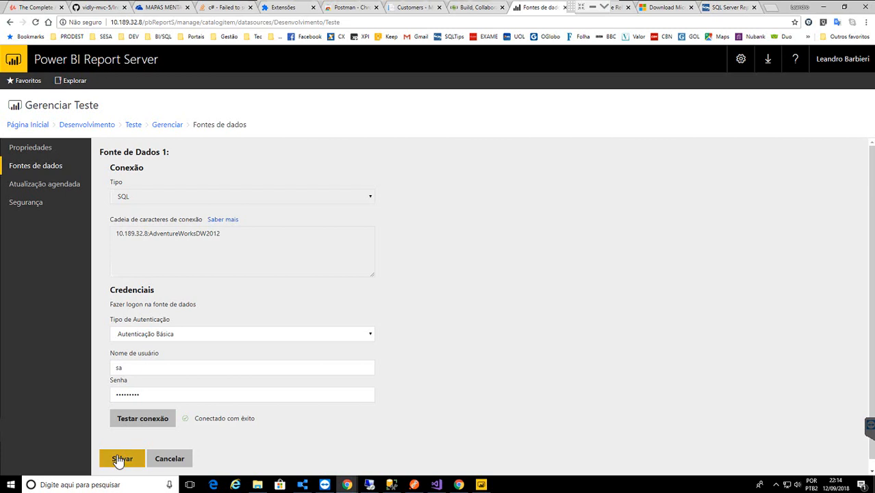
left_click(118, 460)
- Open the Teste report from the Desenvolvimento folder and put the caret at the end of its URL
left_click(91, 127)
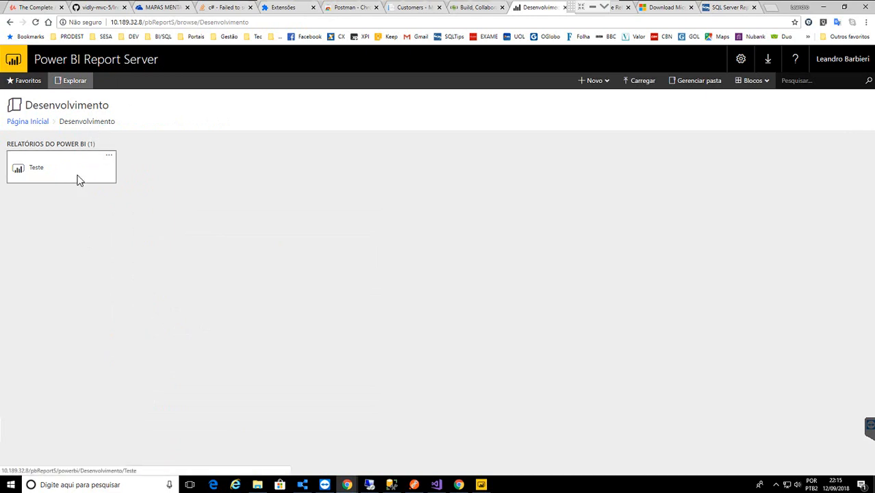
left_click(78, 181)
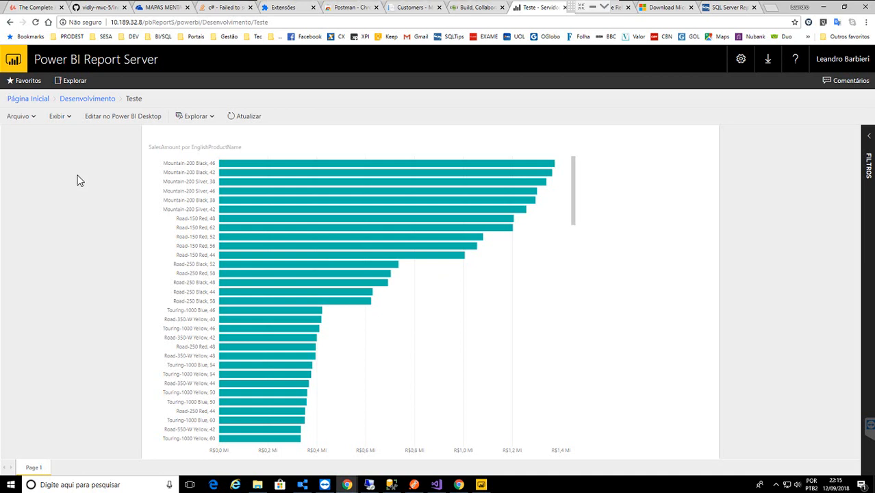
left_click(300, 23)
left_click(299, 23)
- Append ?rs:embed=true to the Teste report URL to load it embedded, then select that parameter
type("?")
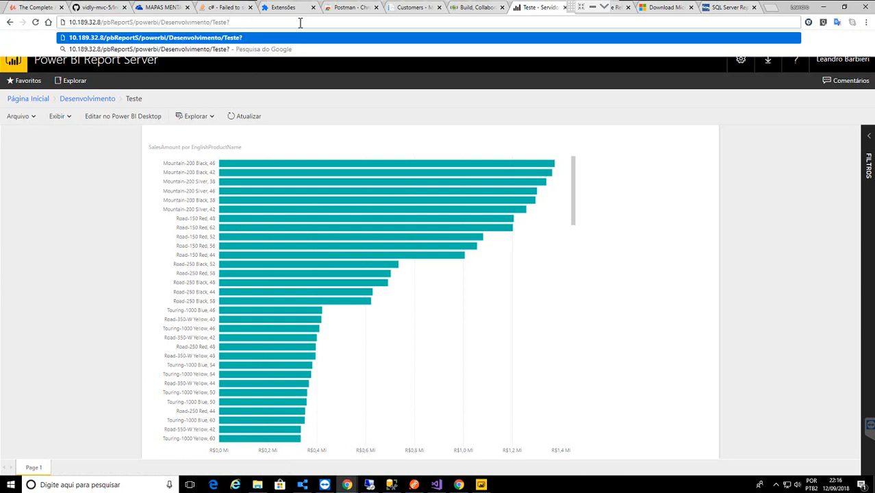
type("rs:embed")
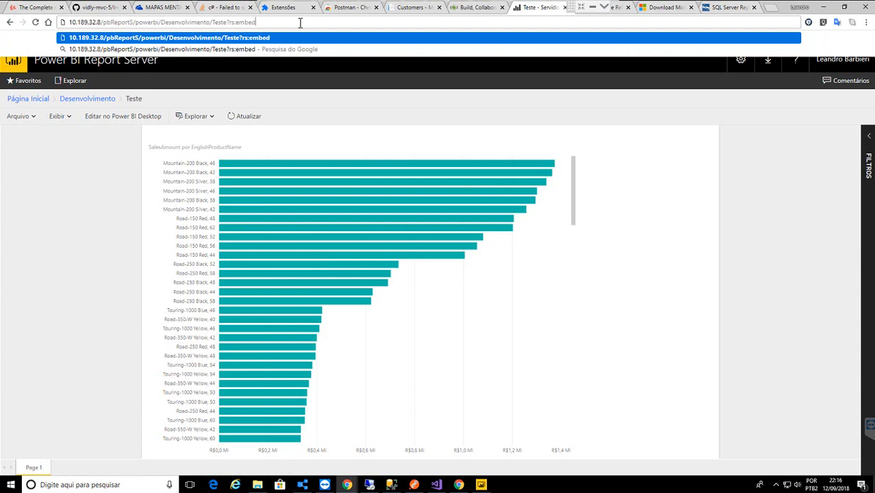
type("=true")
key("Return")
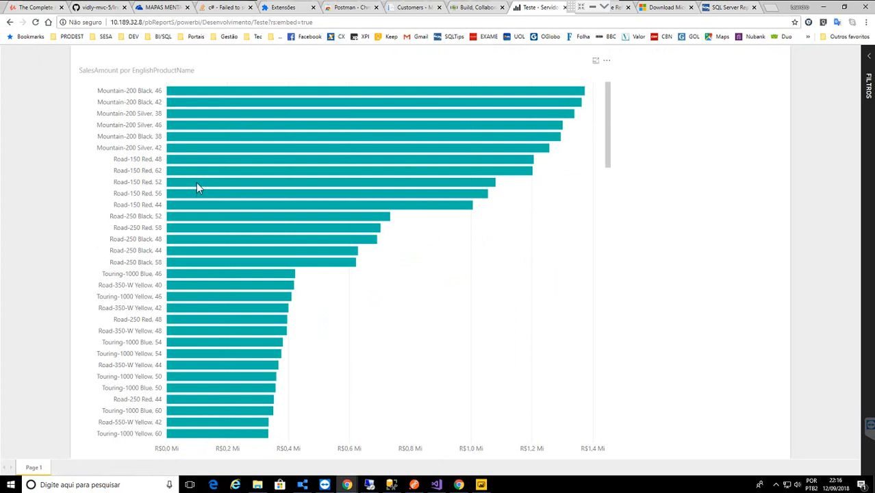
mouse_move(196, 185)
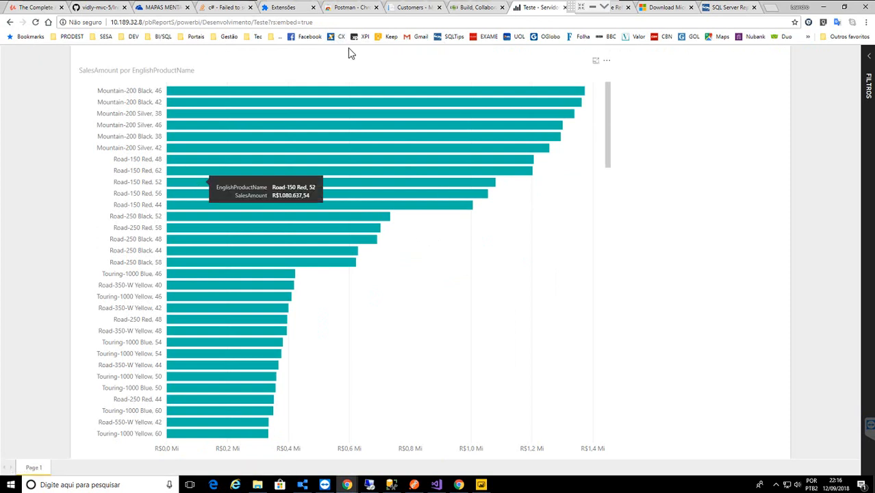
left_click(313, 22)
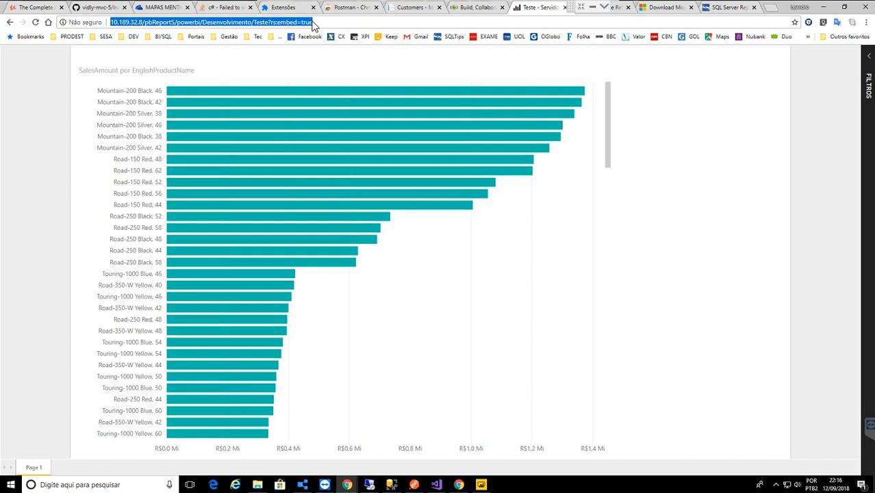
left_click(319, 22)
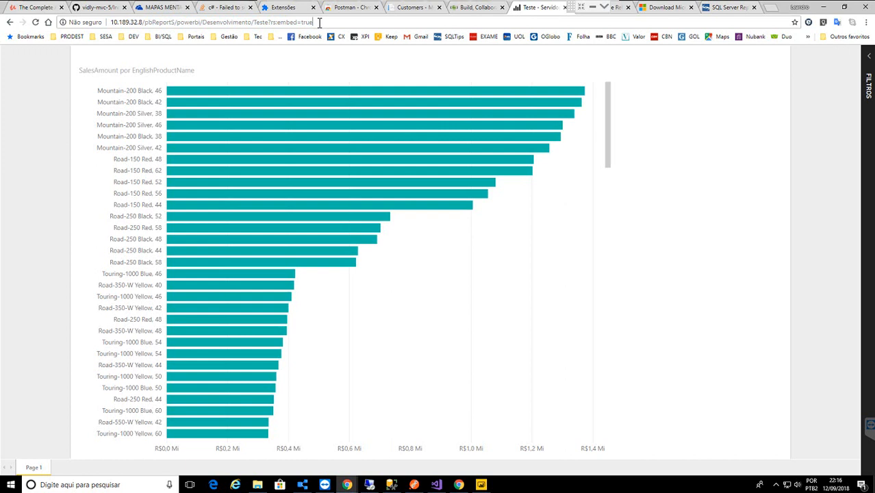
left_click_drag(273, 24, 332, 22)
- Append an empty &filter= to the report URL after checking field names in Power BI Desktop
left_click(333, 22)
type("&")
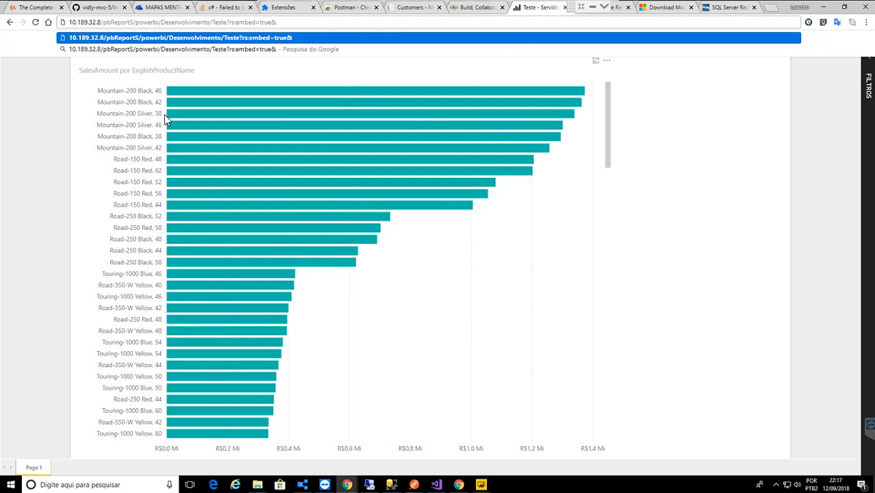
type("filter")
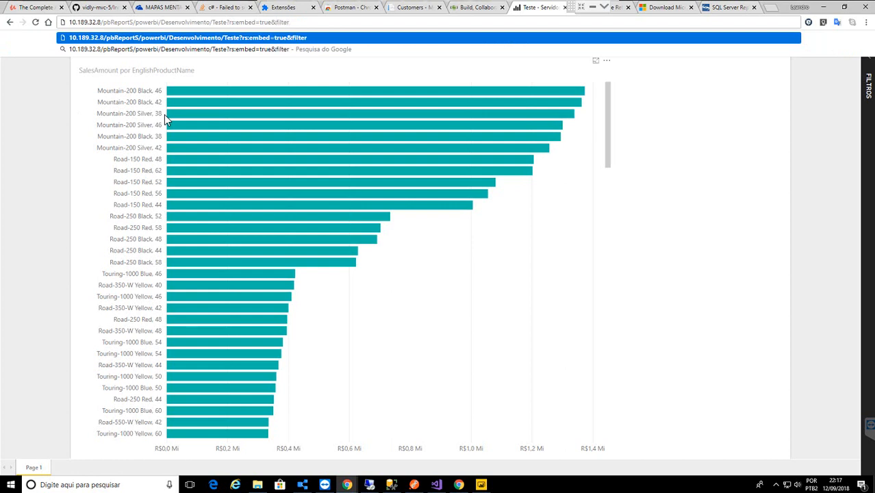
type("='")
left_click(481, 485)
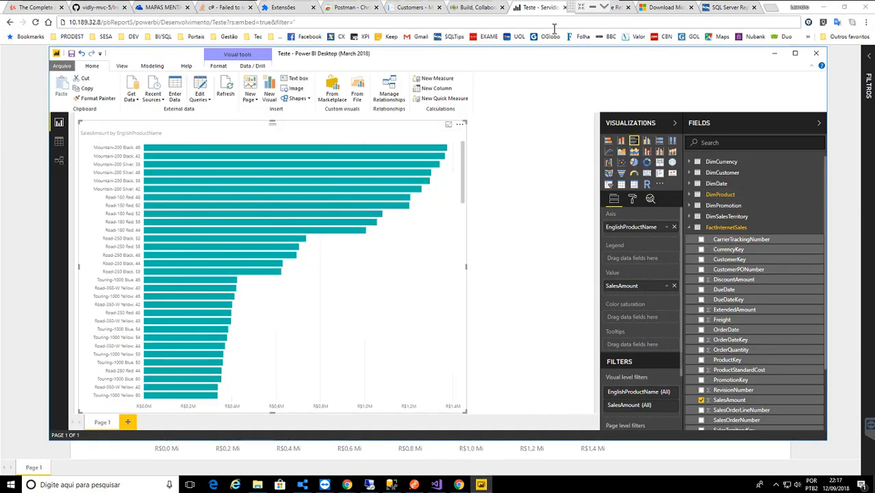
left_click(528, 8)
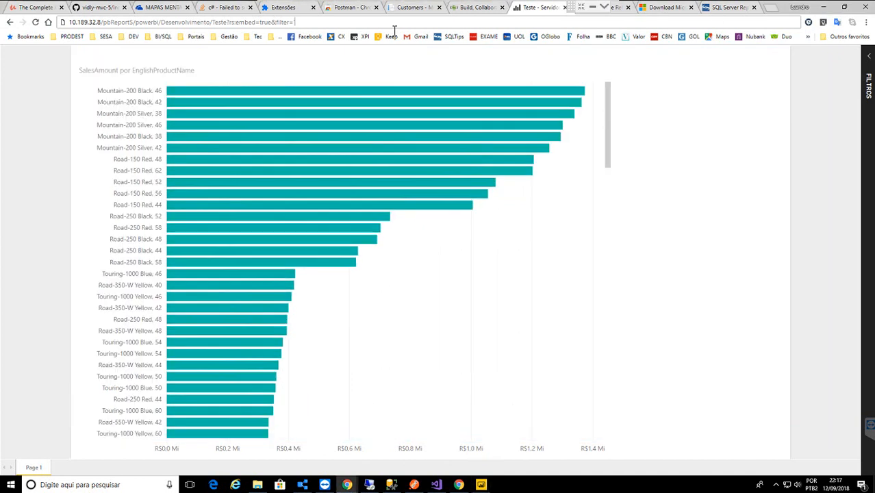
key("BackSpace")
- Type 'DimProduct/EnglishProductName' eq after filter= in the report address
type("'")
type("DimP")
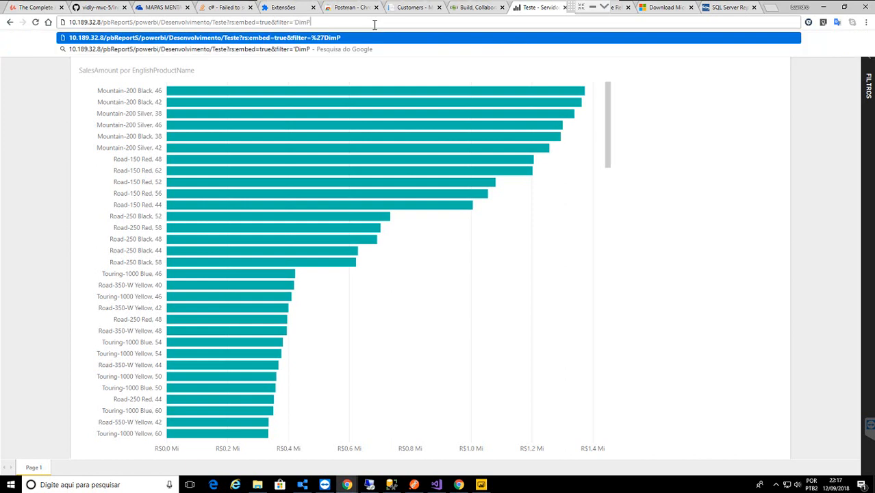
type("roduct")
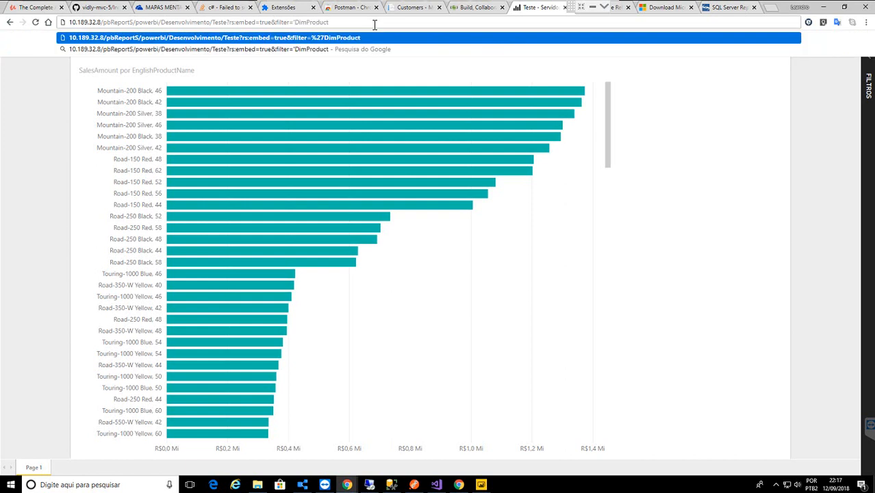
type("/")
type("English")
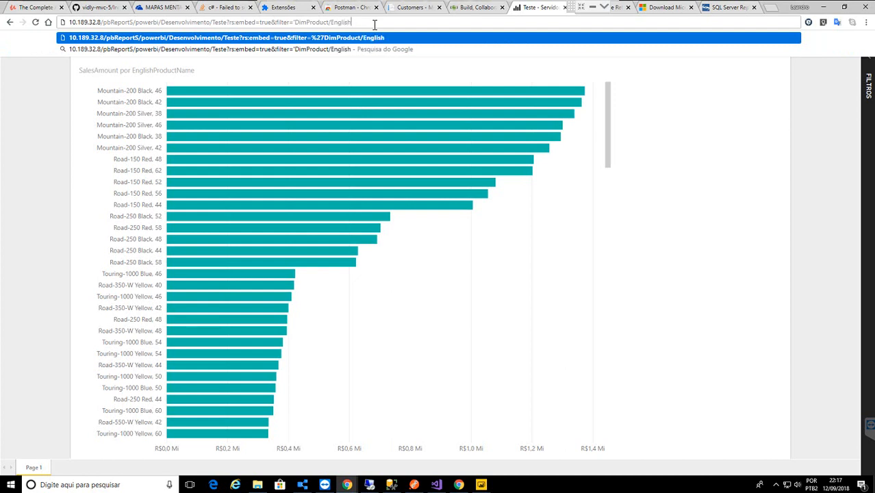
type("ProductName")
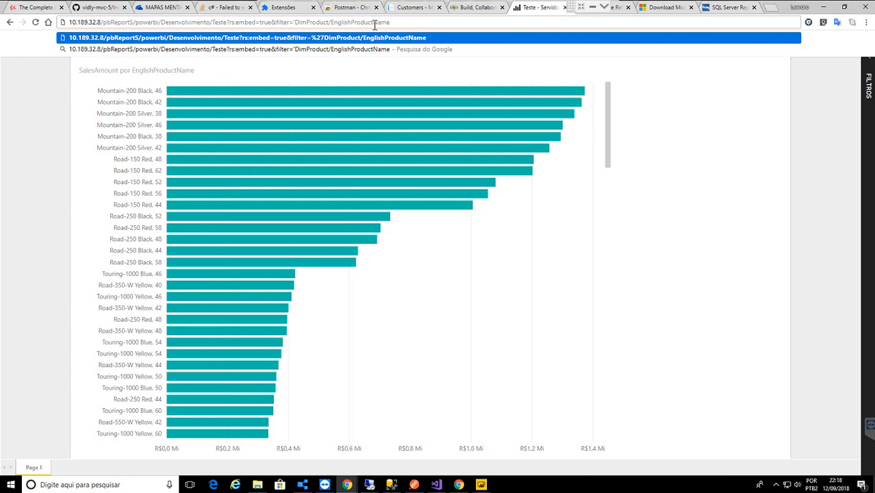
type("'")
type("eq")
- Rework the separator between DimProduct and EnglishProductName in the filter text
key("ctrl+Left")
key("ctrl+Right")
key("ctrl+Right")
key("BackSpace")
type("\\")
key("End")
key("ctrl+Left")
key("ctrl+Left")
key("ctrl+Left")
key("ctrl+Right")
key("BackSpace")
key("BackSpace")
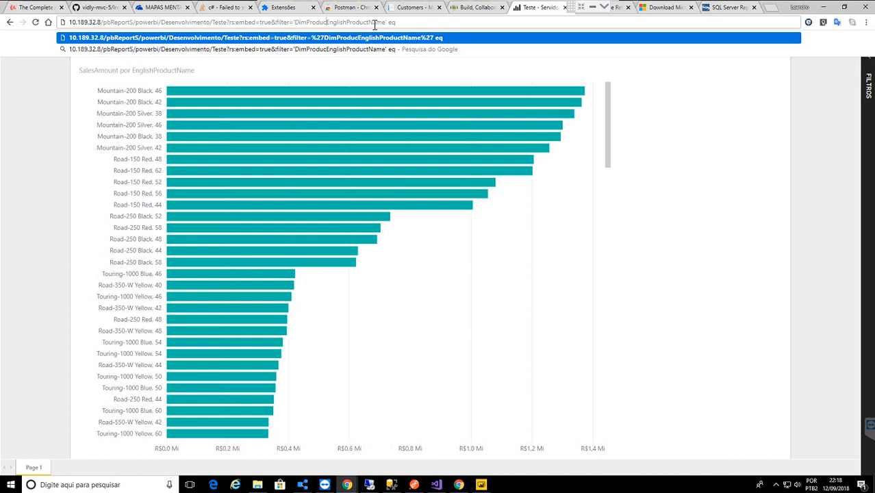
- Add the product value 'Montain-200 Black, 46' to the filter and load the report
type("t")
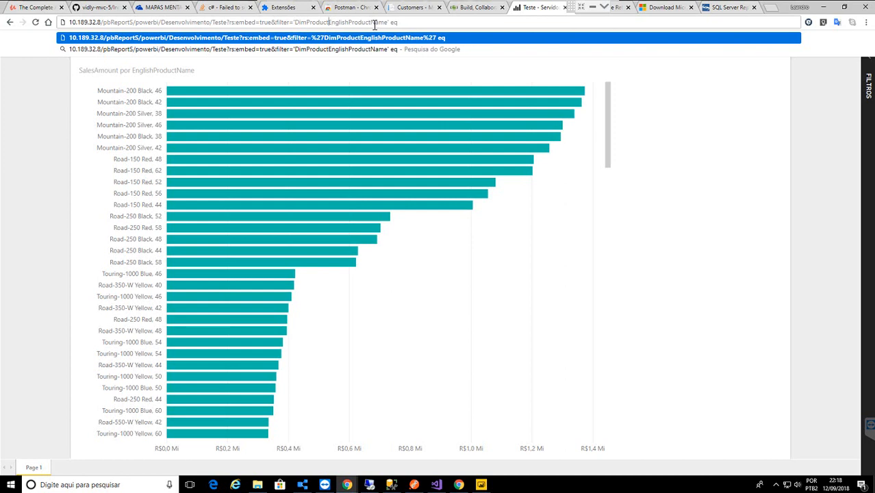
type("/")
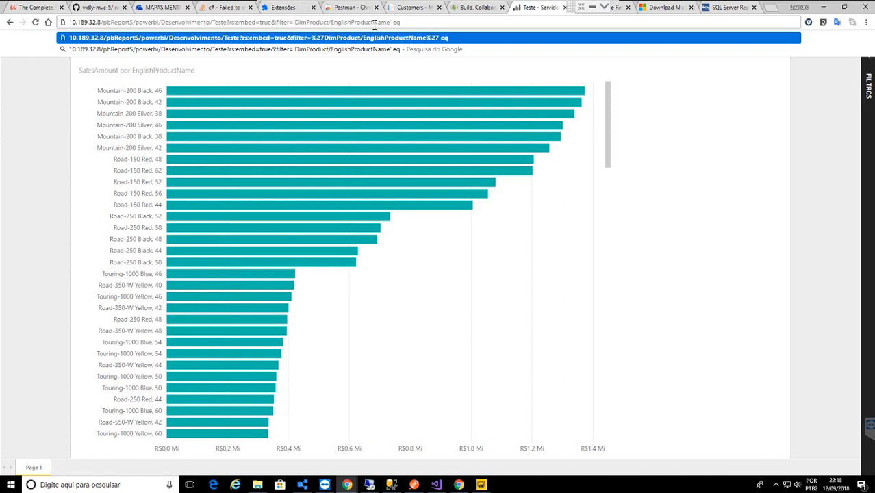
type(" ''Mo")
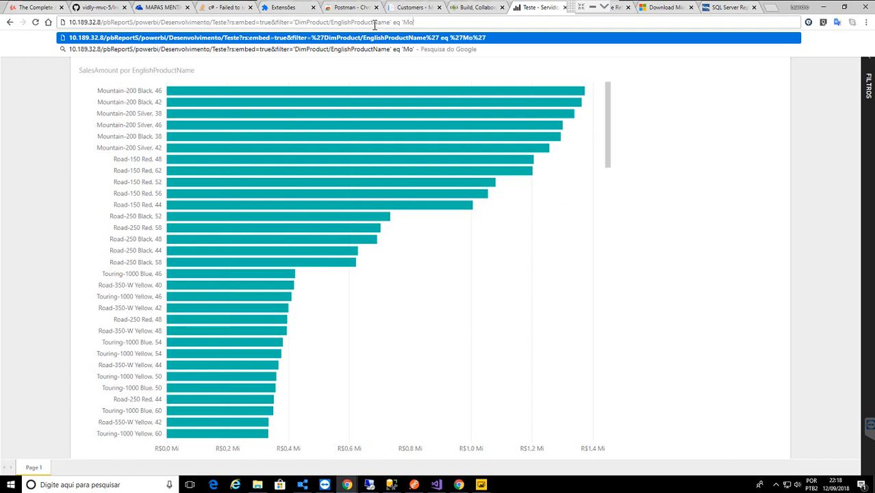
type("ntaion")
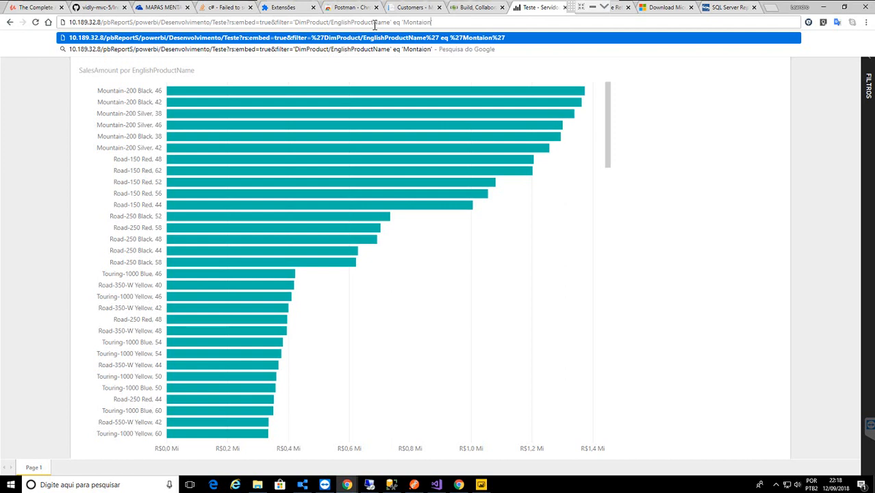
key("BackSpace")
key("BackSpace")
type("n")
type("-200")
type(" Bla")
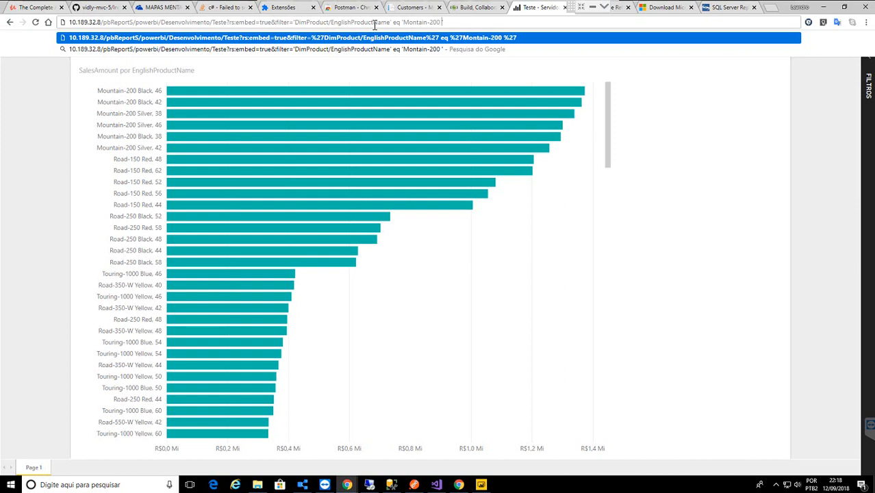
type("ck")
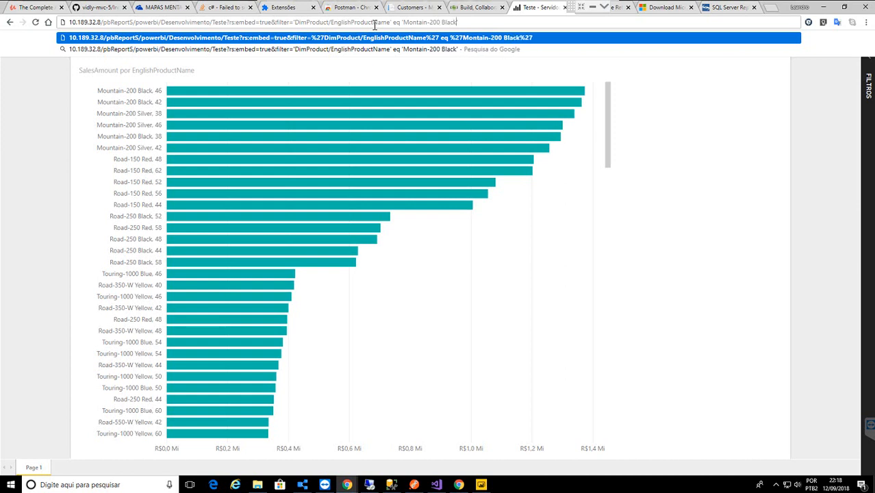
type(", 46")
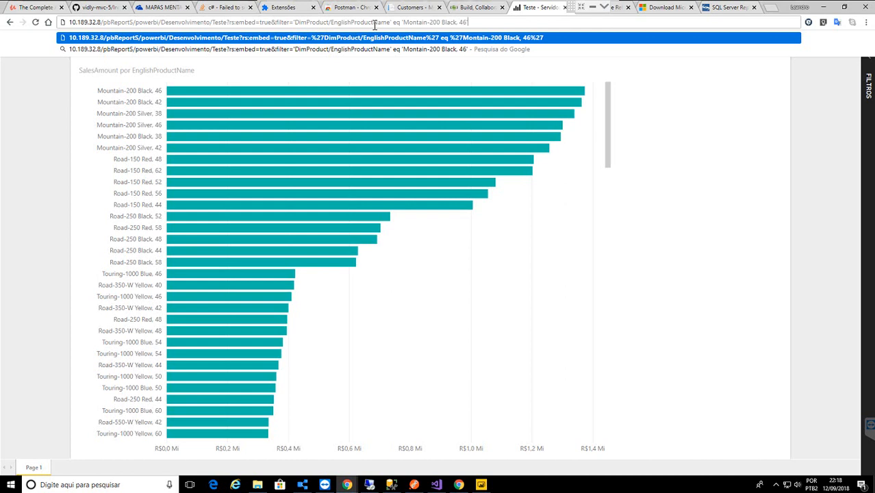
key("Return")
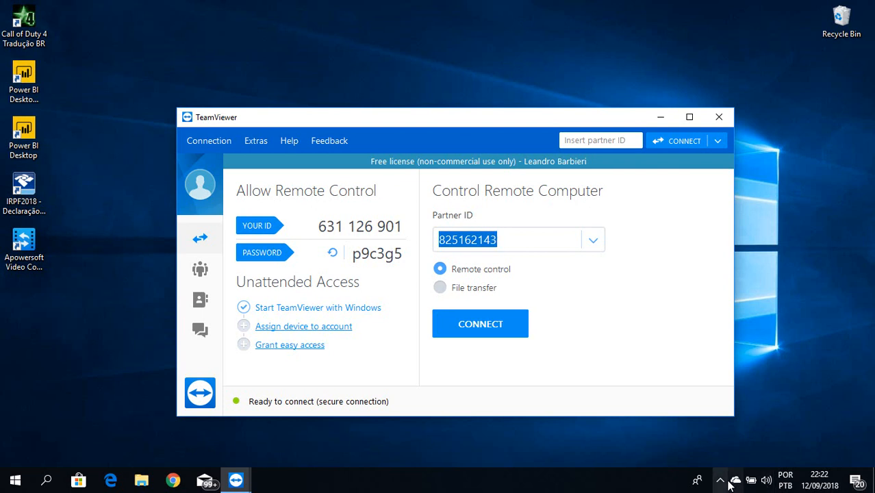
- Switch back to the remote session showing the report
left_click(728, 484)
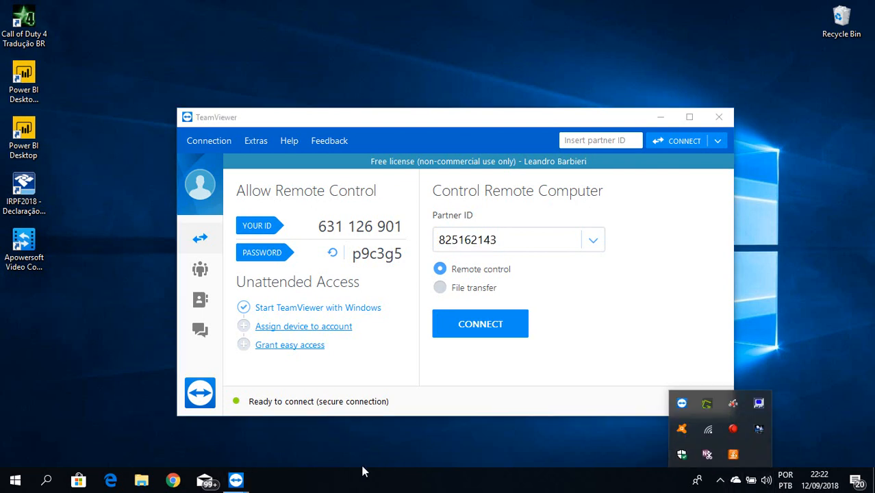
mouse_move(236, 482)
left_click(274, 438)
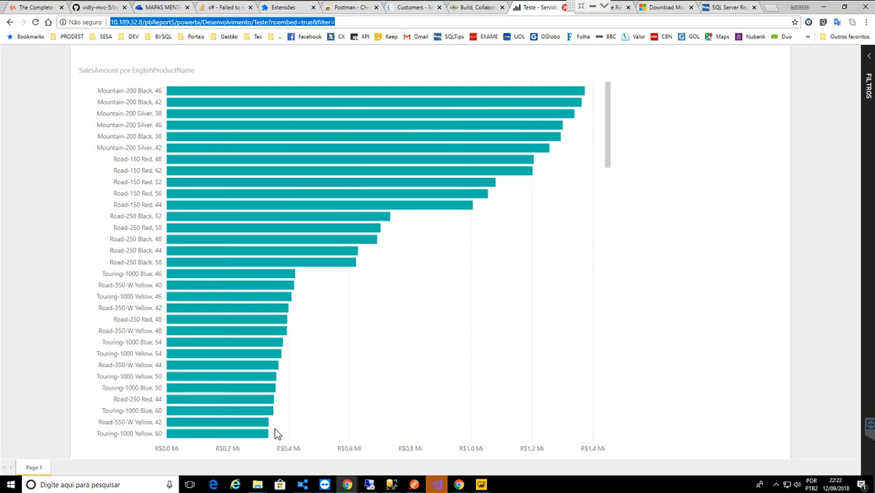
- Paste the prepared filter URL, remove the duplicated prefix, and load the Mountain-200 Black, 46 filter
left_click(353, 22)
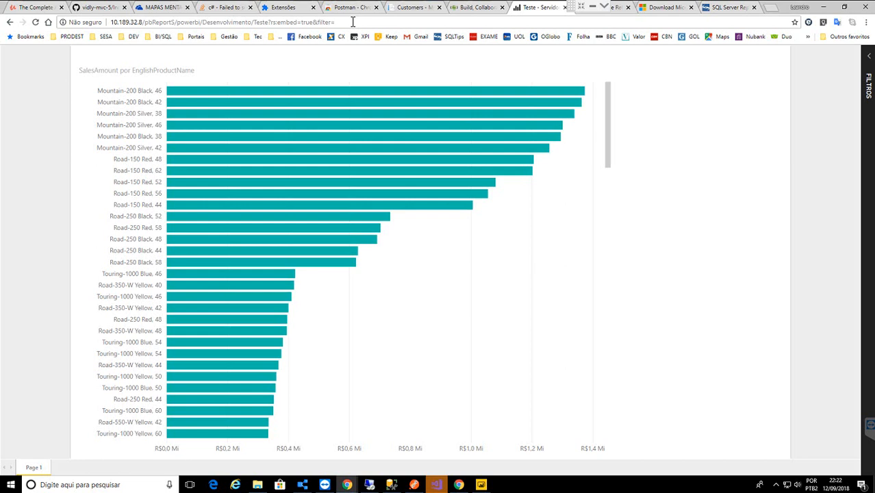
type("http://10.189.32.8/pbReportS/powerbi/Desenvolvimento/Teste?rs:embed=true&filter=DimProduct/EnglishProductName eq 'Mountain-200 Black, 46'")
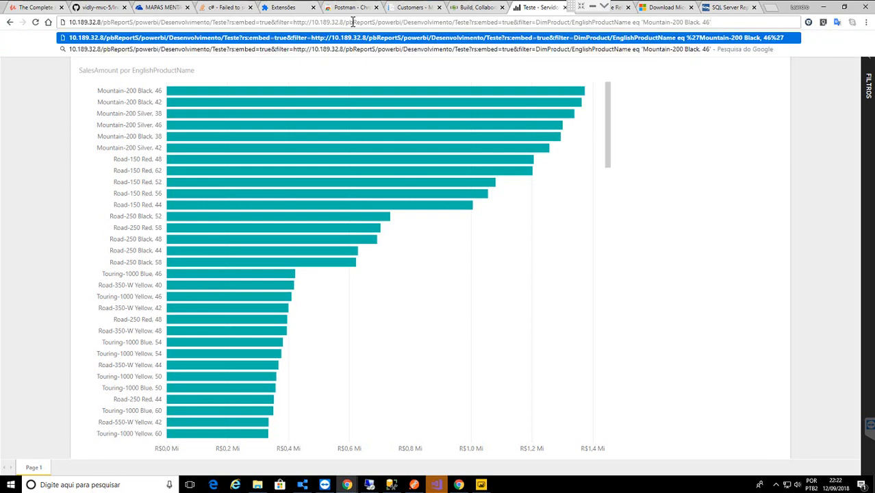
left_click(296, 24)
key("shift+Home")
key("BackSpace")
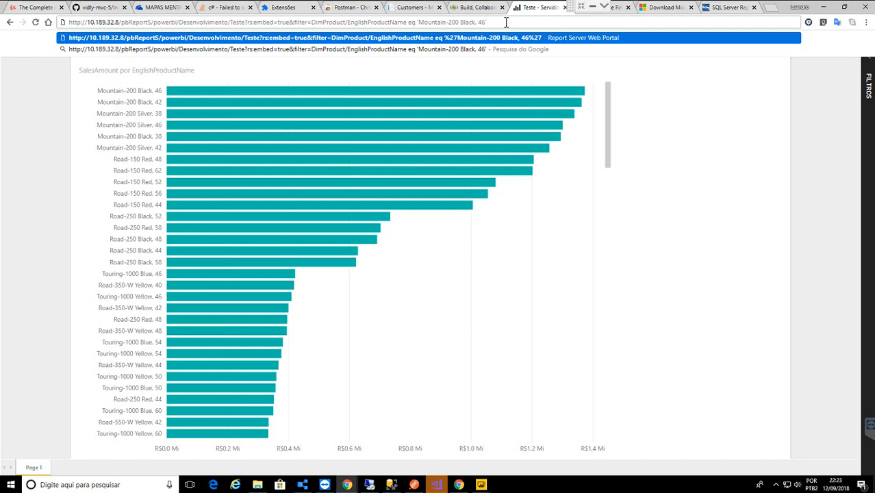
key("Escape")
key("Return")
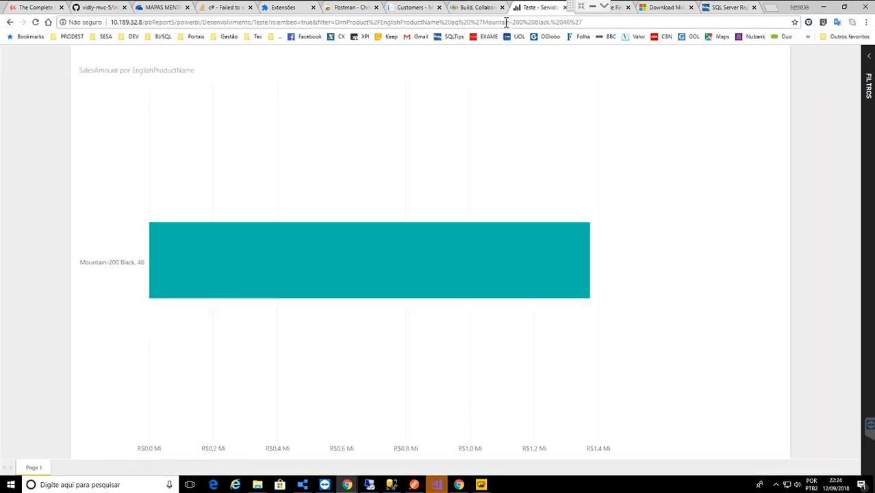
- Check the lone Mountain-200 Black, 46 bar's sales value of about R$1,37 Mi
mouse_move(195, 237)
- Trim the address to the Desenvolvimento folder, dismiss the path error, and return to Página Inicial
left_click(256, 23)
left_click(255, 24)
key("shift+End")
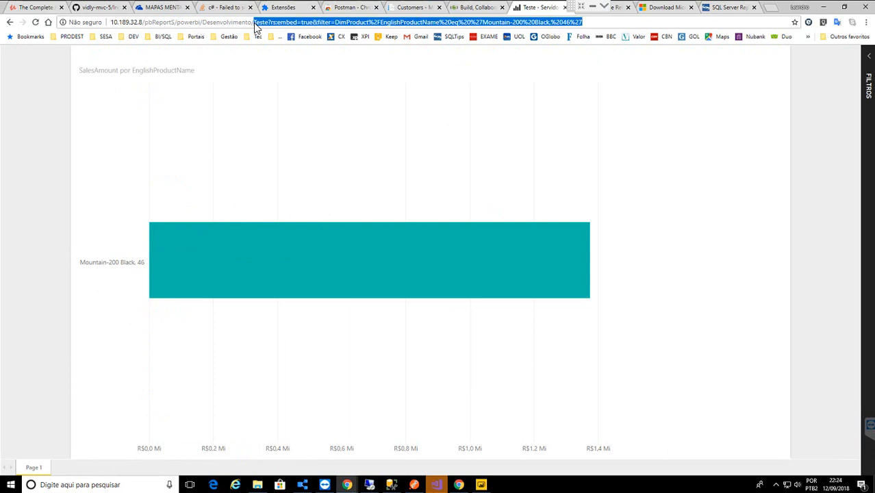
key("BackSpace")
key("Return")
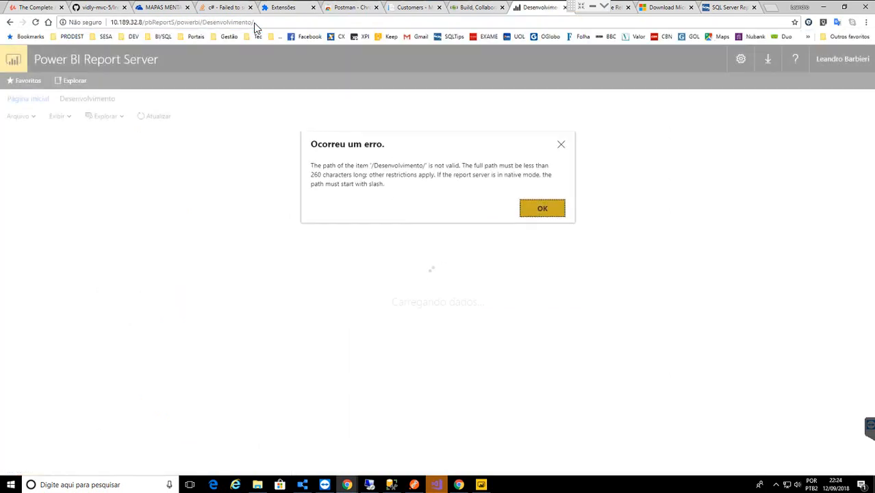
left_click(541, 211)
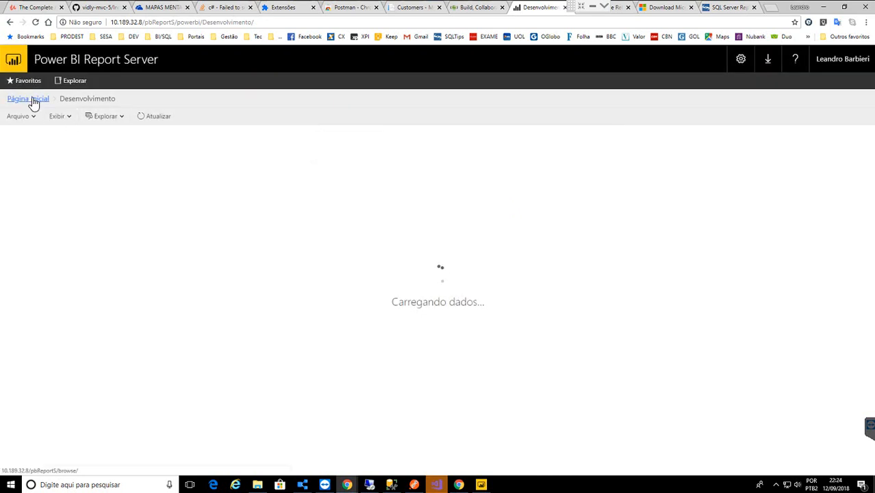
left_click(32, 99)
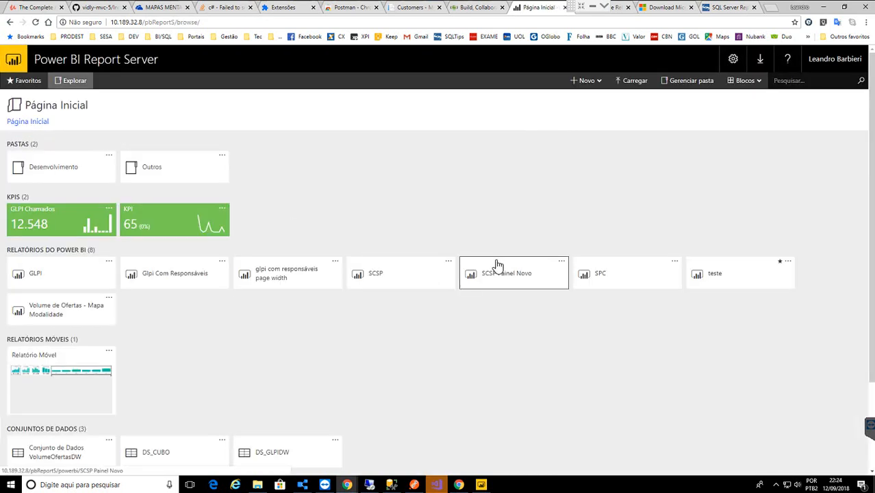